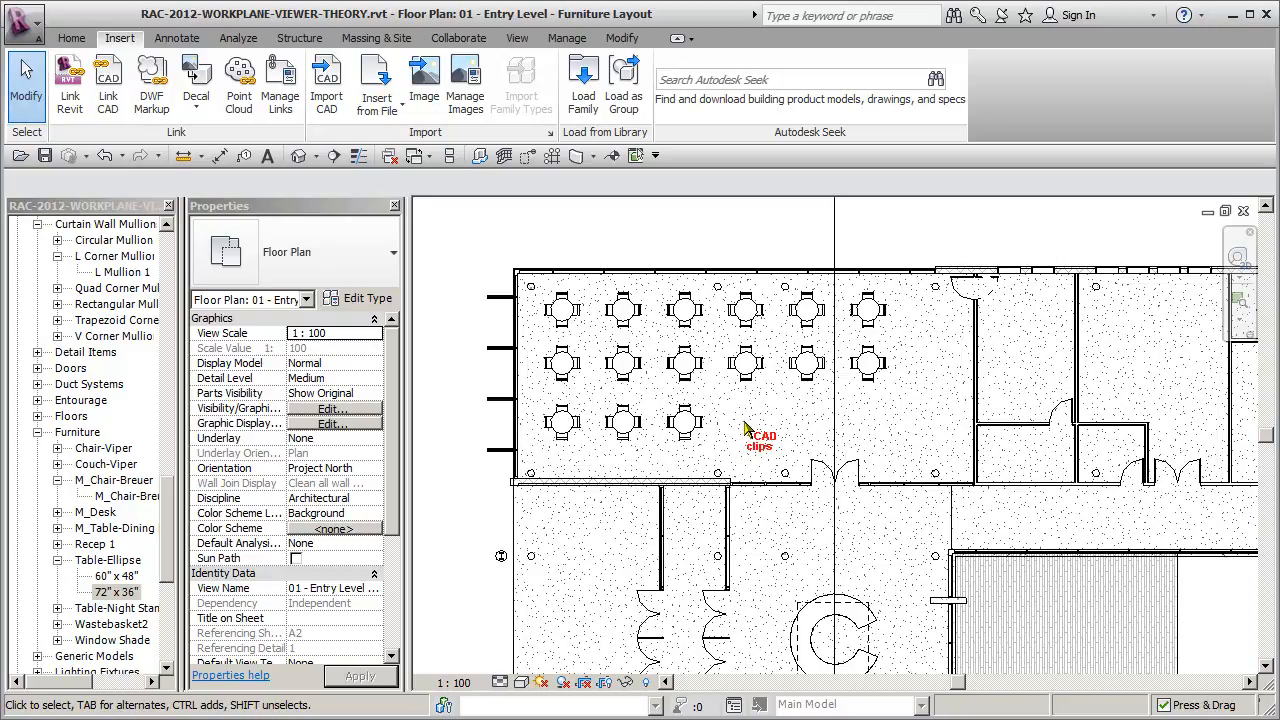
# Step: Place one Table-Ellipse 72" x 36" in the dining area, beside the last round table of the lowest row
pyautogui.scroll(5, 742, 425)
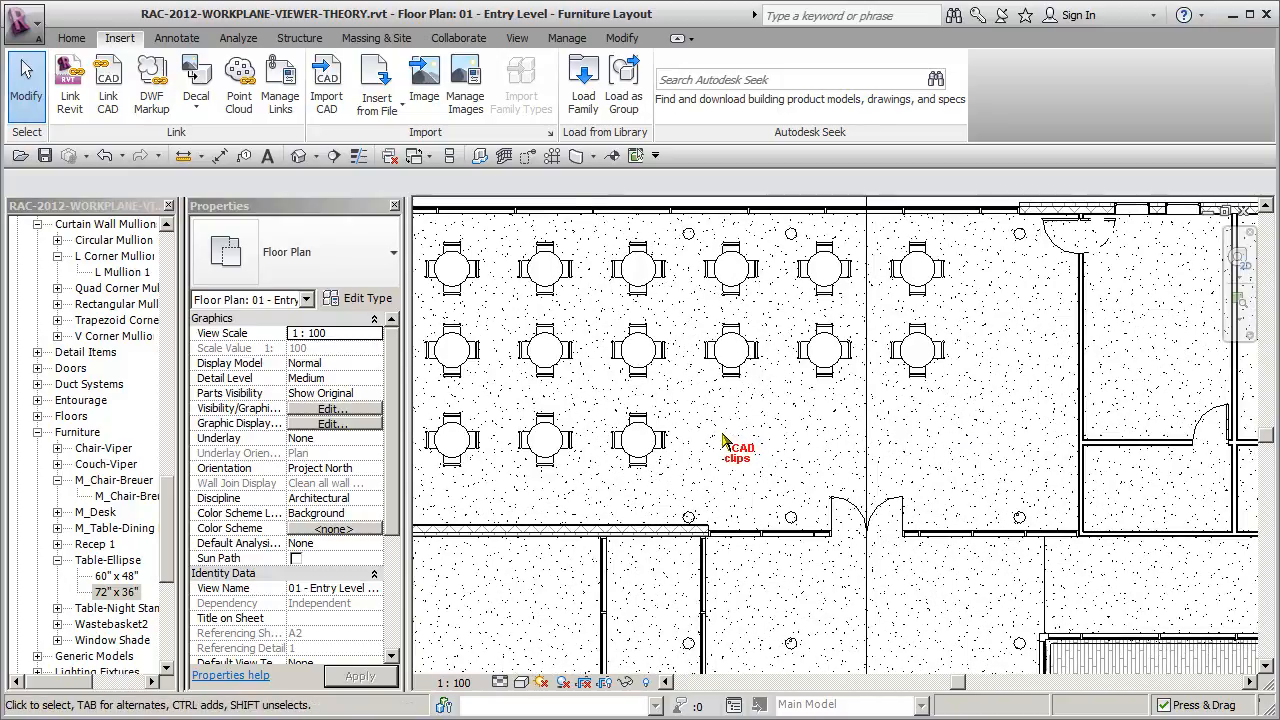
pyautogui.moveTo(704, 448); pyautogui.dragTo(671, 434, button='middle')
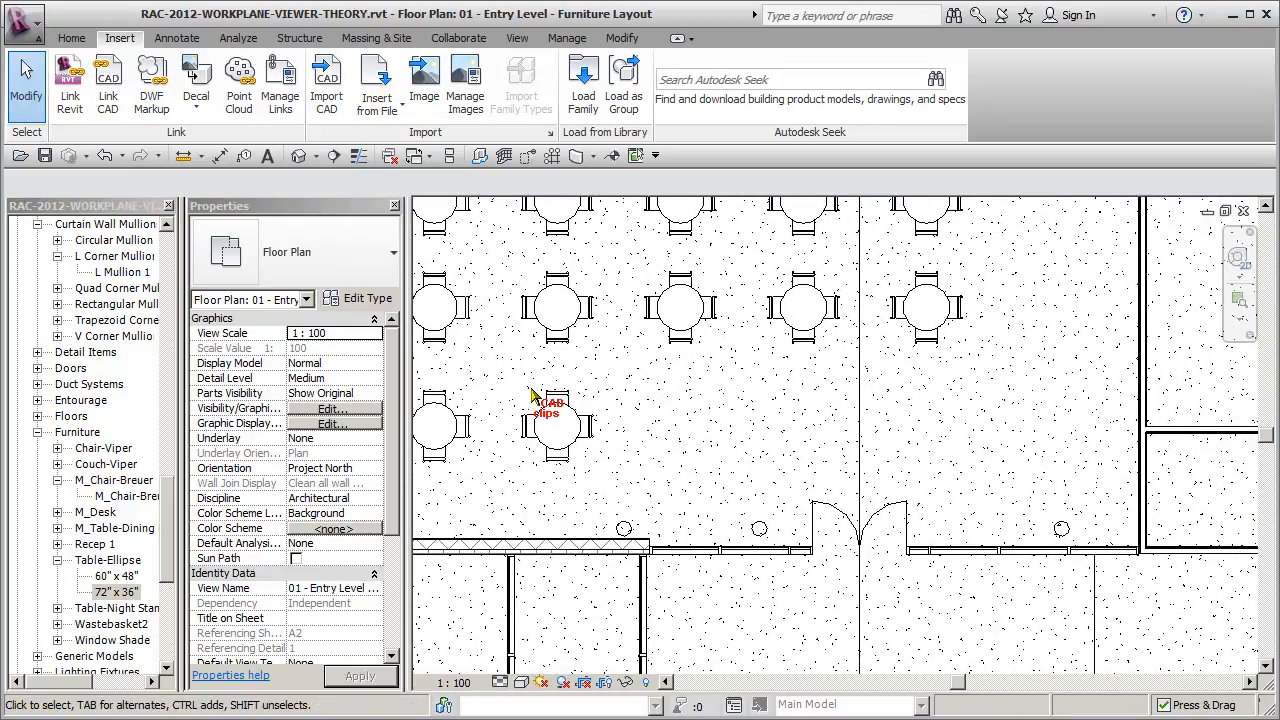
pyautogui.click(108, 560)
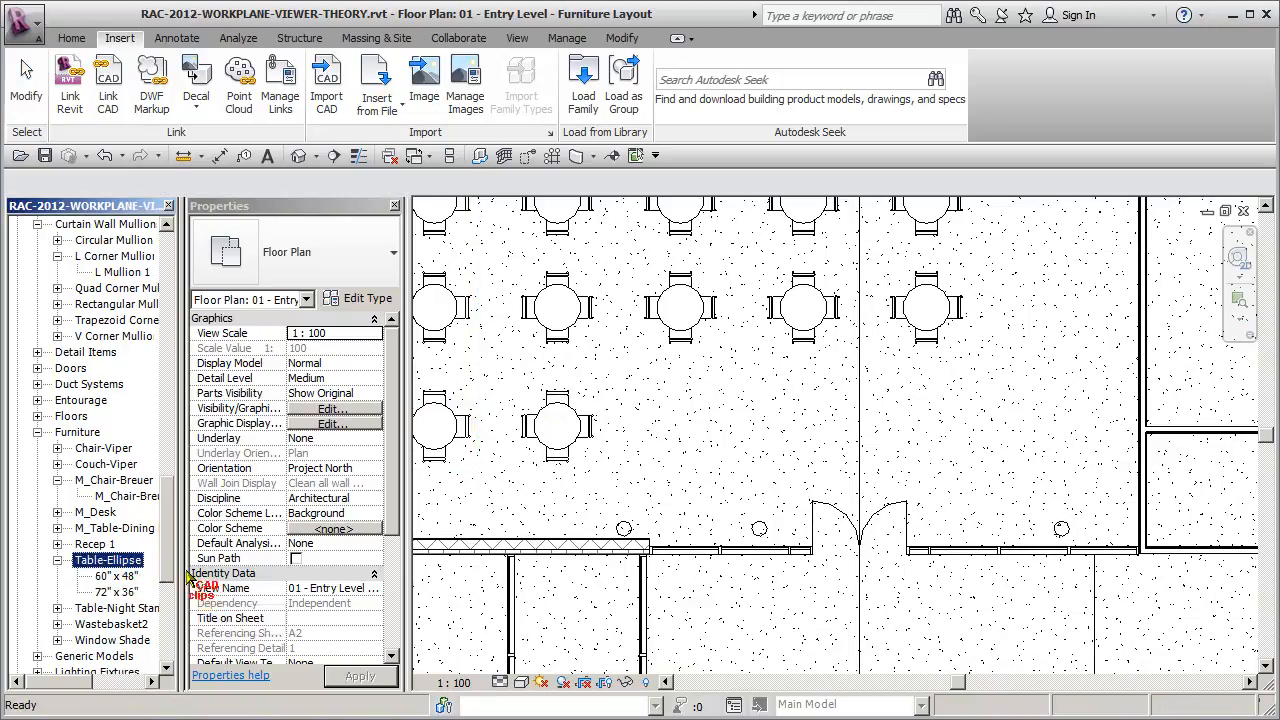
pyautogui.click(118, 593)
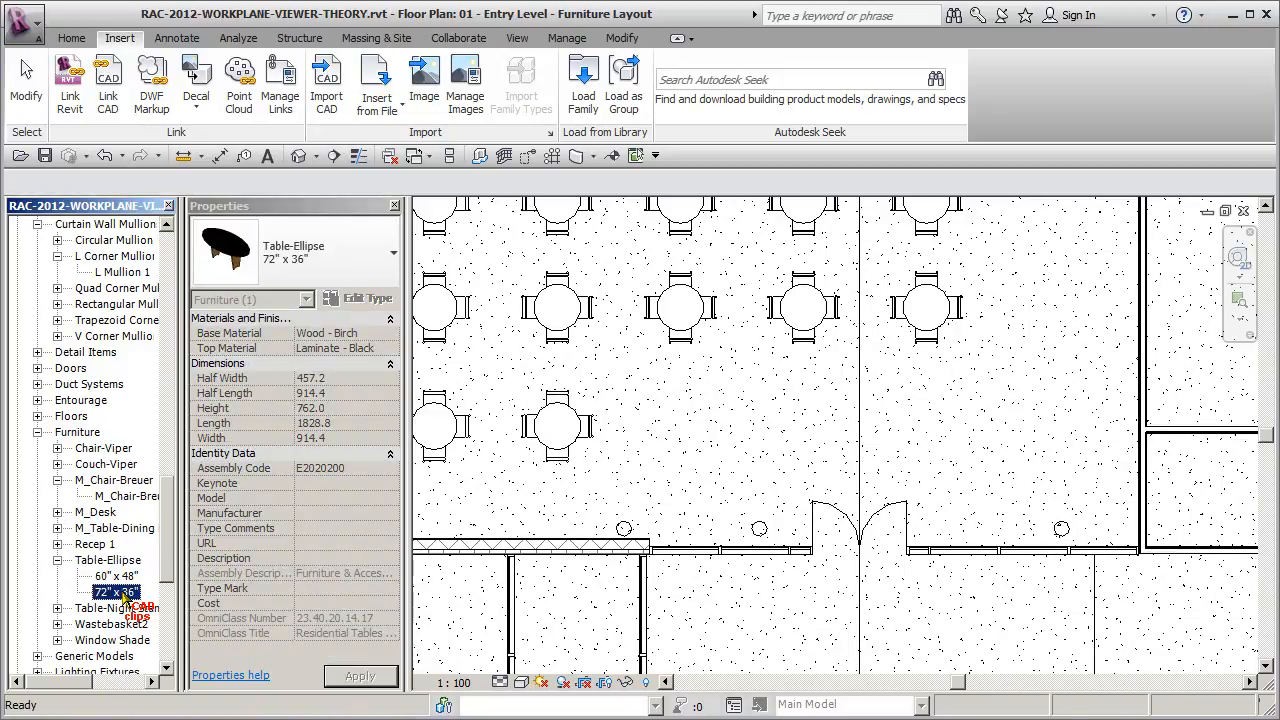
pyautogui.moveTo(355, 288); pyautogui.dragTo(700, 428)
pyautogui.press('Escape')
pyautogui.press('Escape')
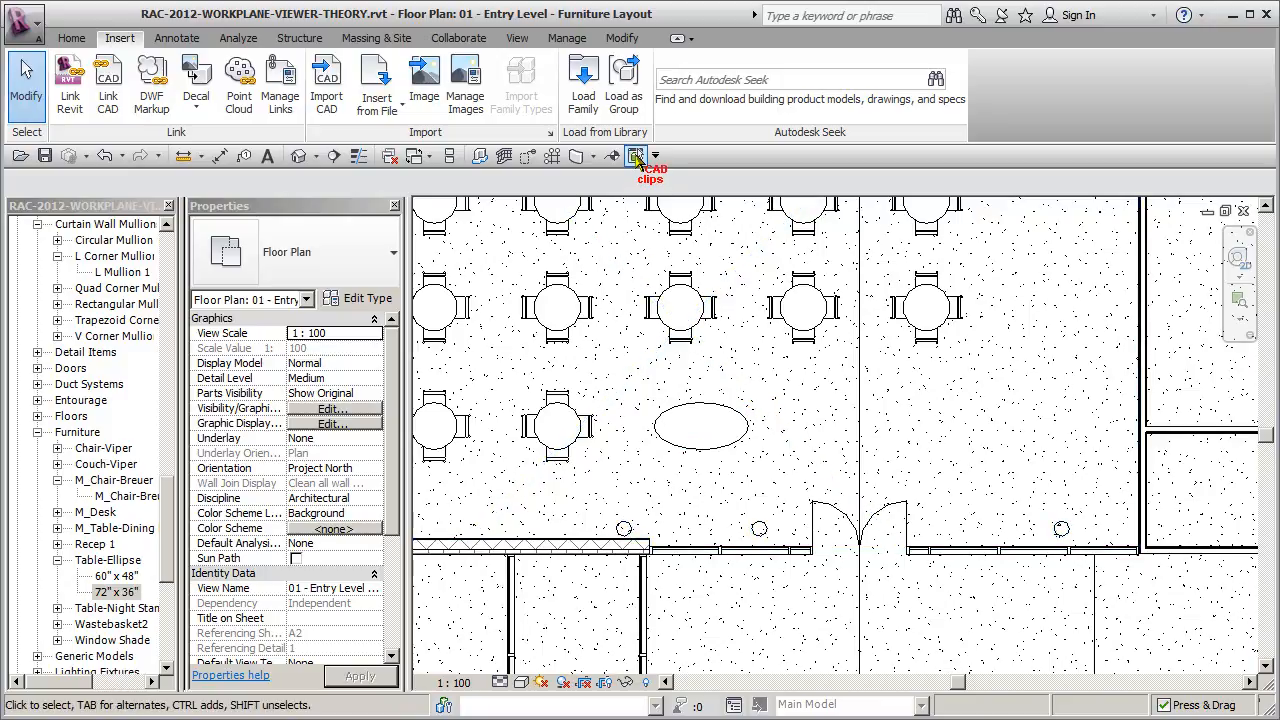
# Step: Open the Workplane Viewer, enlarge its window and orbit it to a close 3D view of the dining tables
pyautogui.click(798, 518)
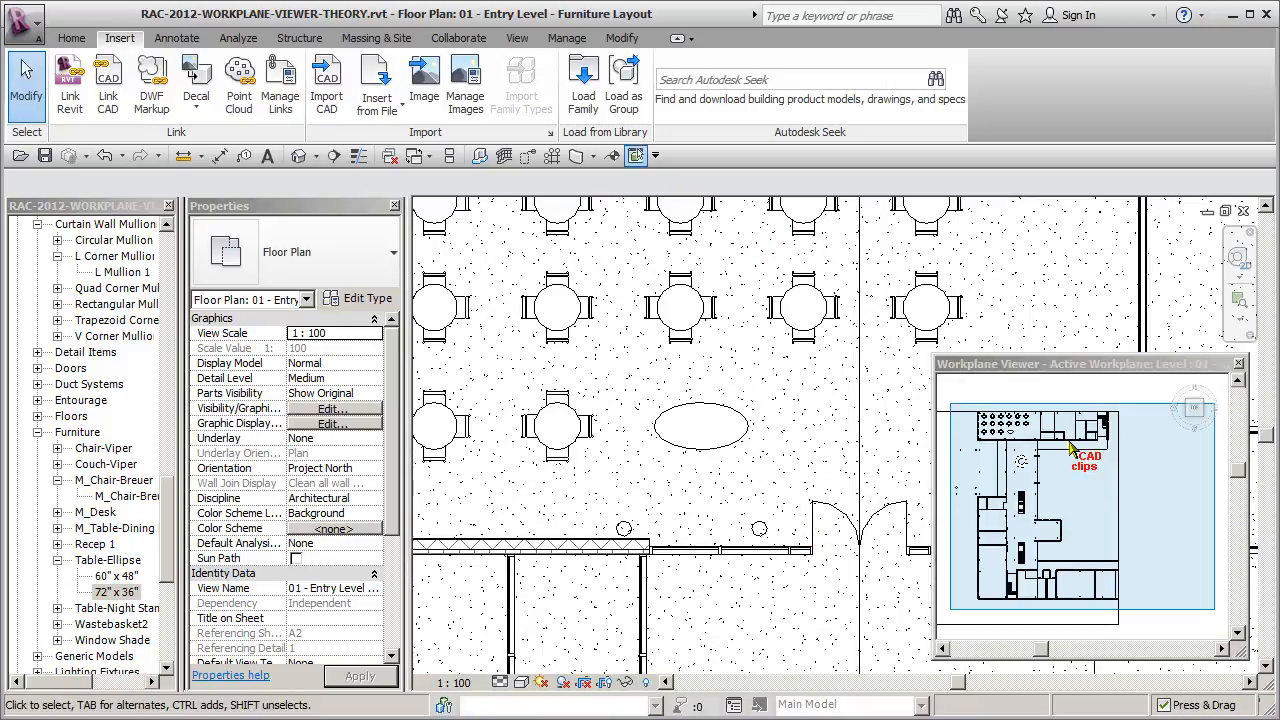
pyautogui.click(939, 359)
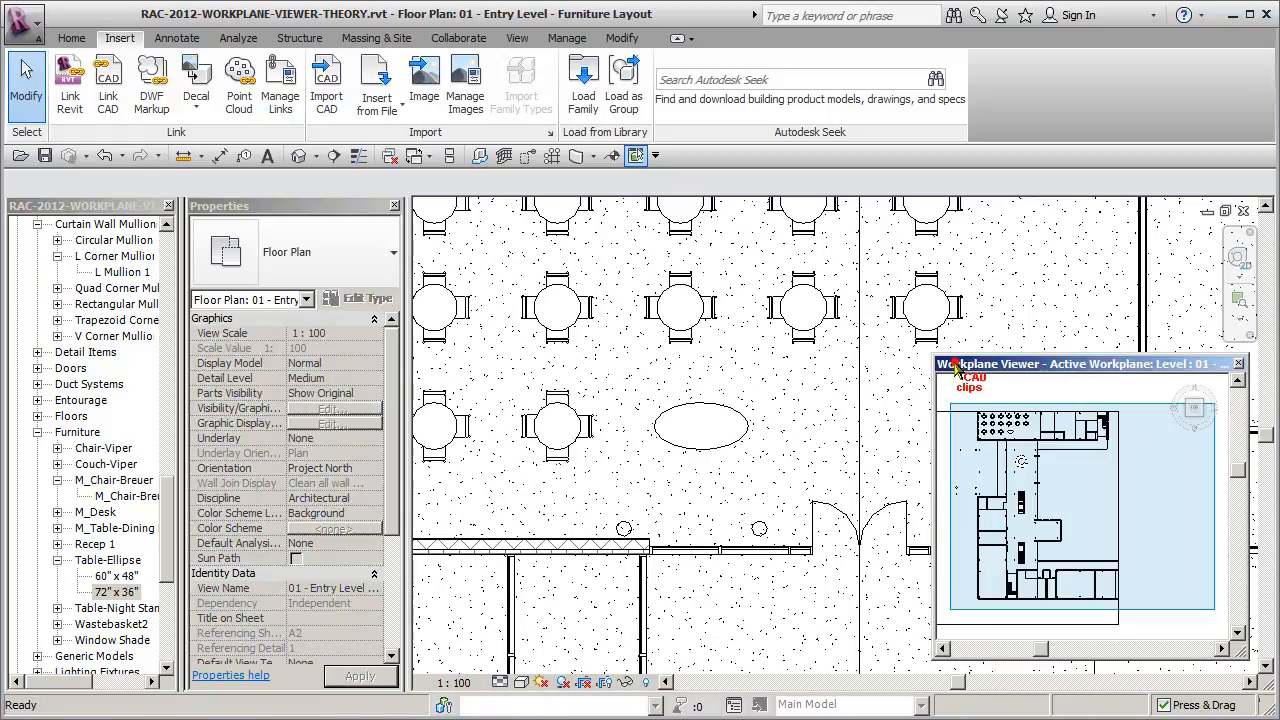
pyautogui.moveTo(939, 359); pyautogui.dragTo(799, 309)
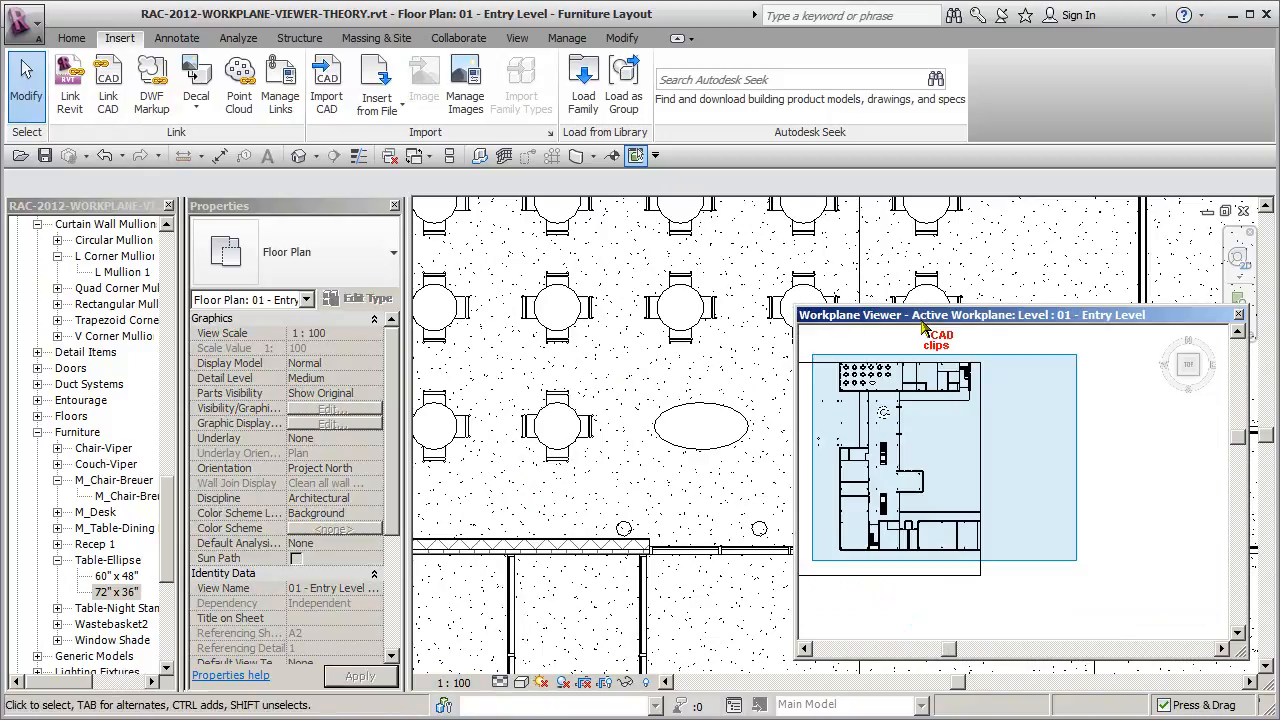
pyautogui.keyDown('shift'); pyautogui.moveTo(972, 452); pyautogui.dragTo(1008, 497, button='middle'); pyautogui.keyUp('shift')
pyautogui.scroll(7, 1008, 493)
pyautogui.moveTo(981, 433); pyautogui.dragTo(1039, 516, button='middle')
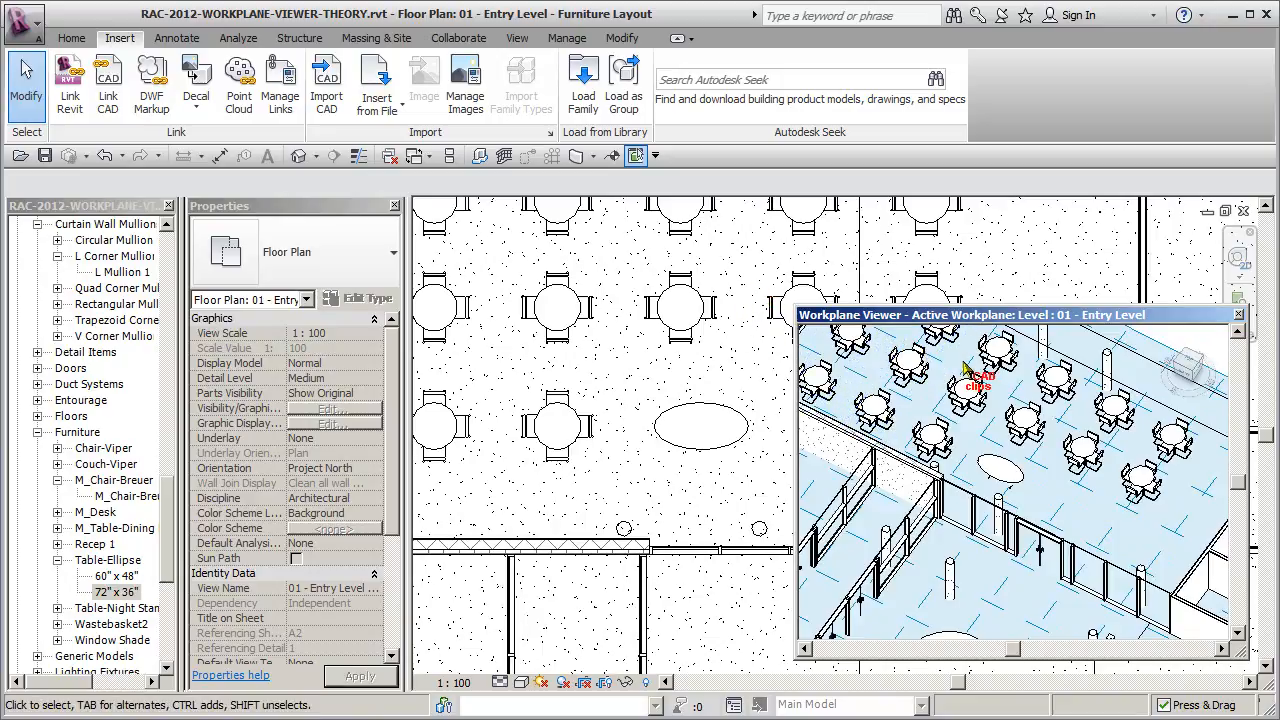
# Step: Turn off the work plane display and select the elliptical table in the Workplane Viewer, examining its legs up close
pyautogui.click(71, 38)
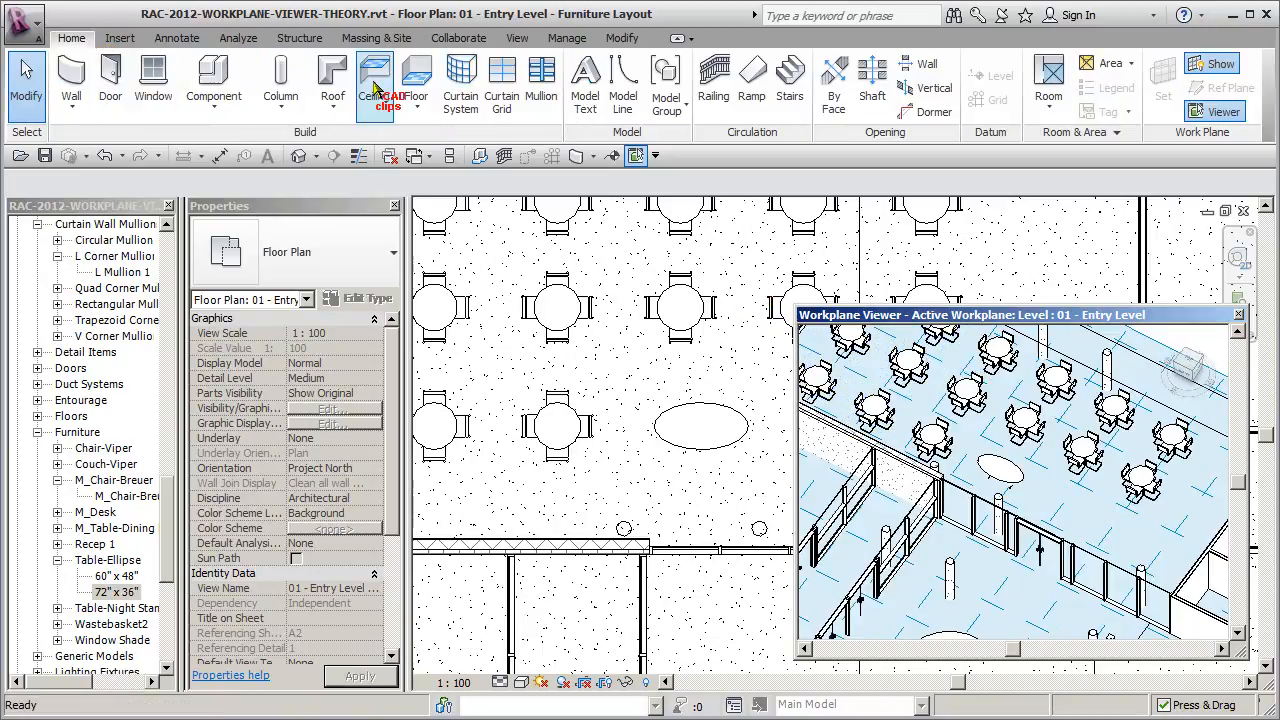
pyautogui.click(1213, 63)
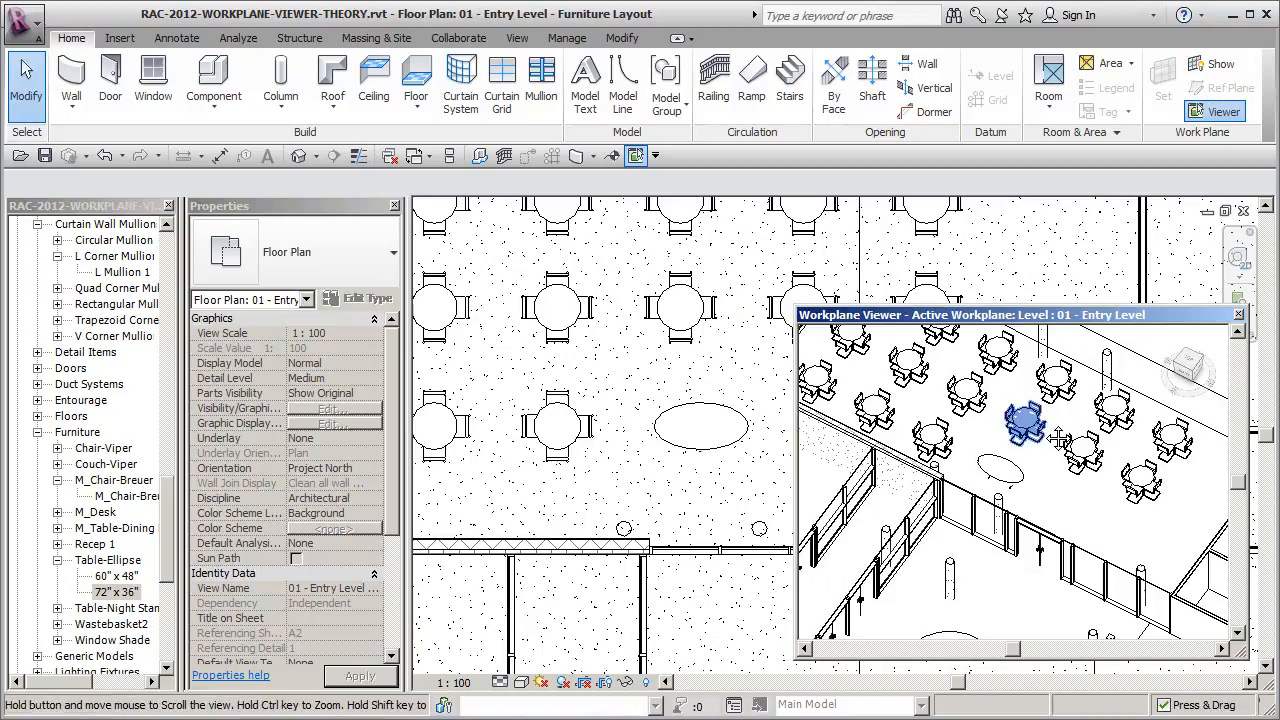
pyautogui.scroll(3, 1074, 531)
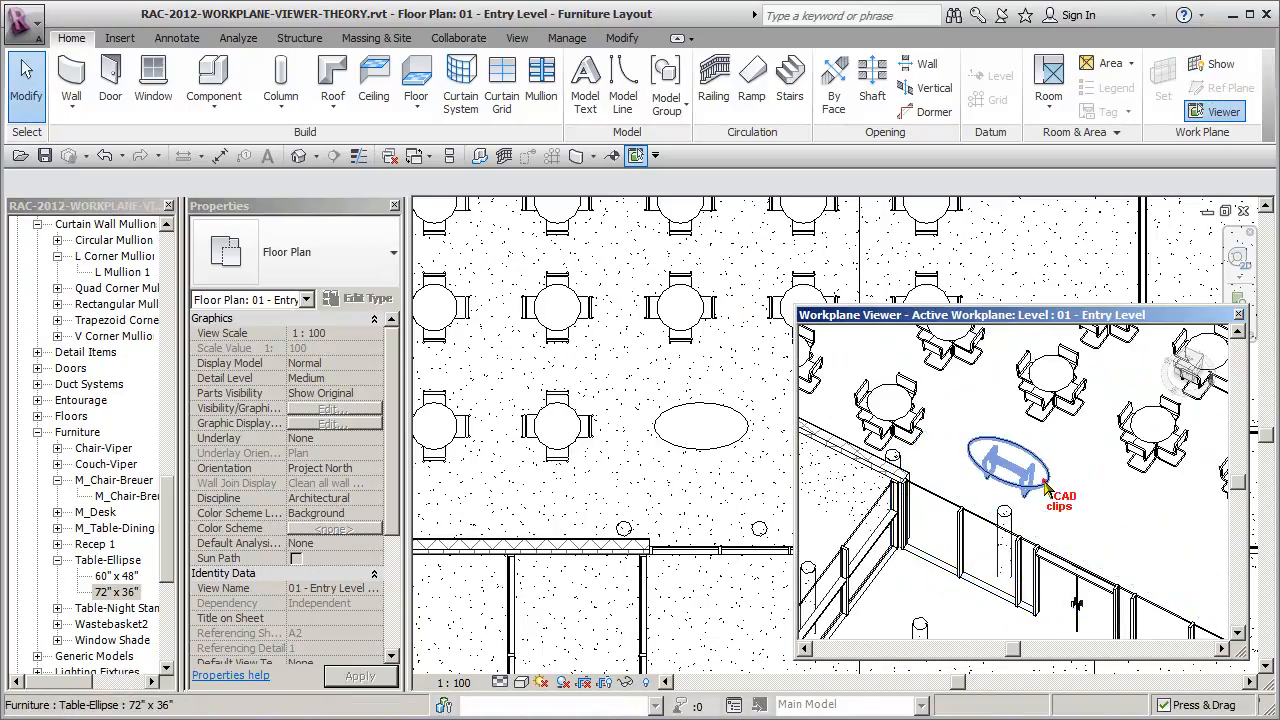
pyautogui.click(1044, 481)
pyautogui.keyDown('shift'); pyautogui.moveTo(1044, 481); pyautogui.dragTo(1000, 480, button='middle'); pyautogui.keyUp('shift')
pyautogui.scroll(3, 1020, 478)
pyautogui.scroll(3, 930, 462)
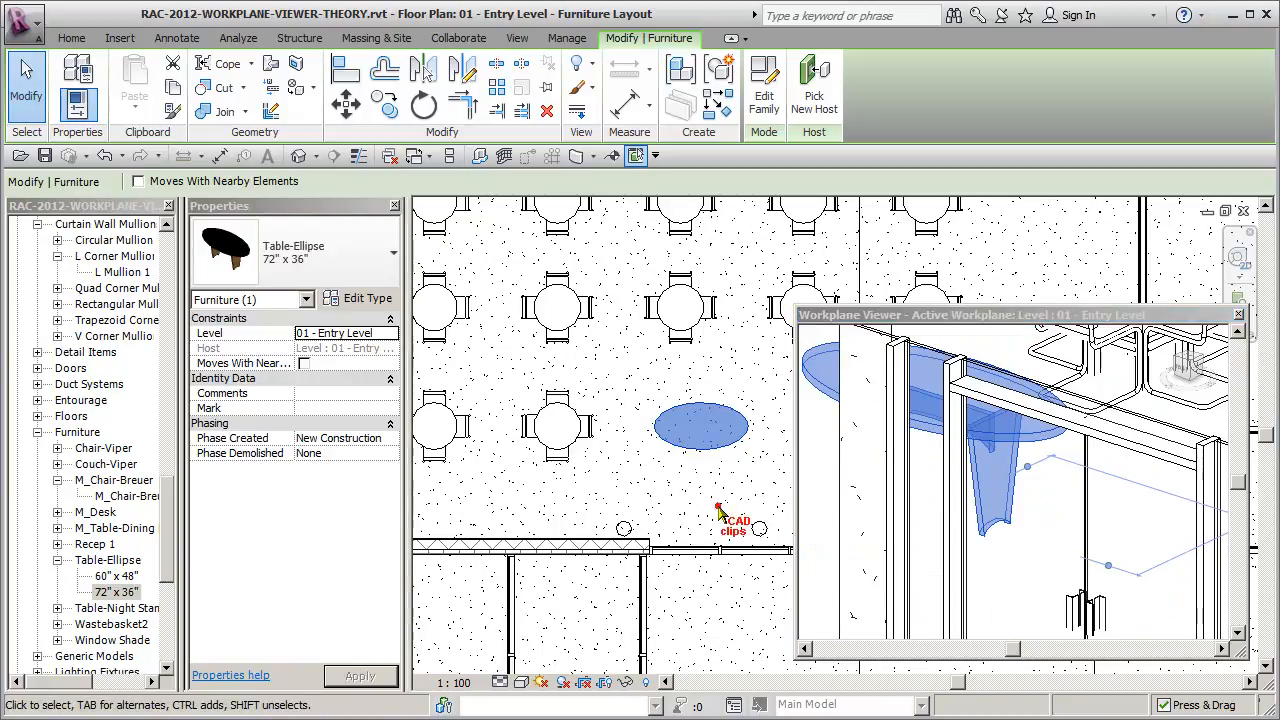
# Step: Open the elliptical table's family for editing and orbit the model to a low view of its legs
pyautogui.click(762, 100)
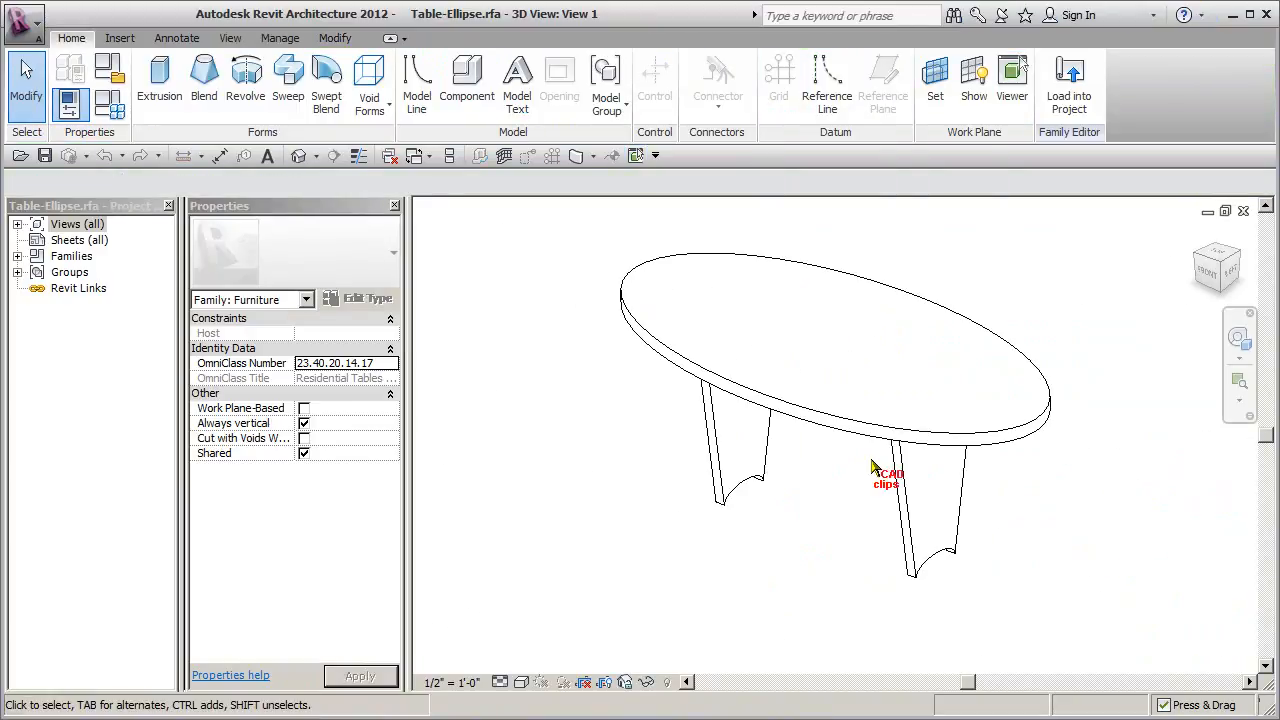
pyautogui.moveTo(1025, 516); pyautogui.dragTo(891, 529, button='middle')
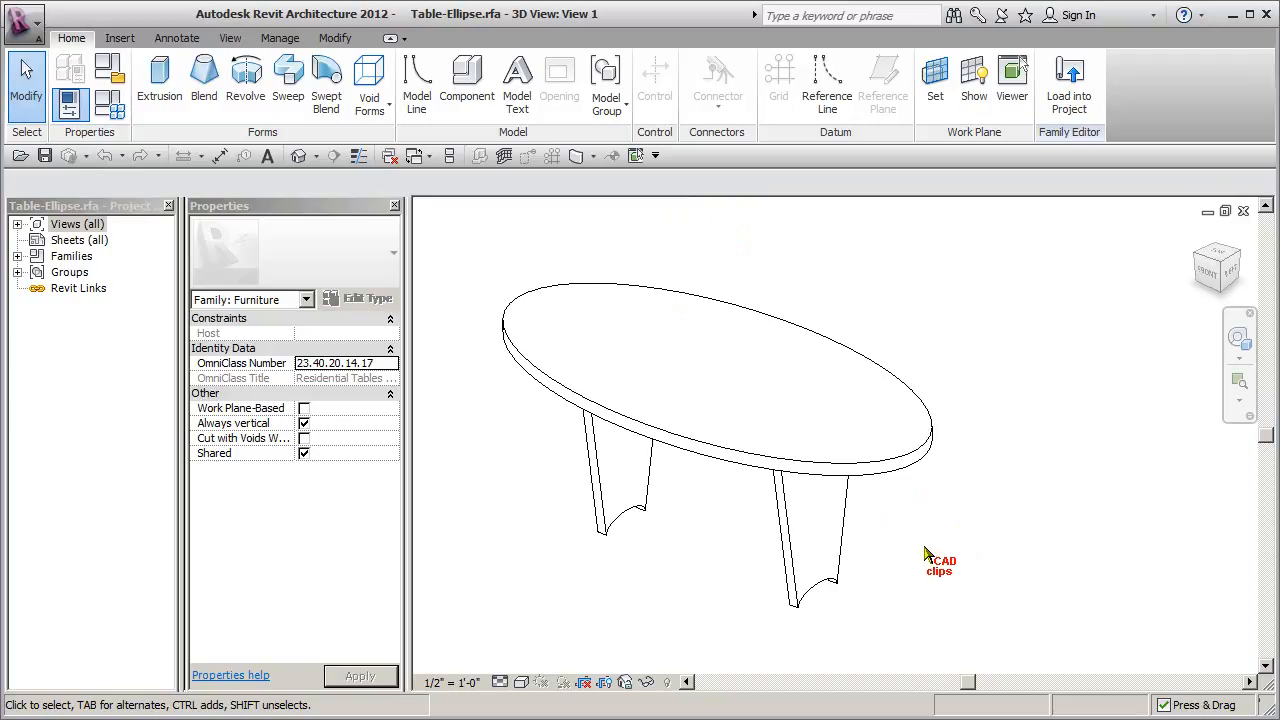
pyautogui.keyDown('shift'); pyautogui.moveTo(913, 548); pyautogui.dragTo(822, 454, button='middle'); pyautogui.keyUp('shift')
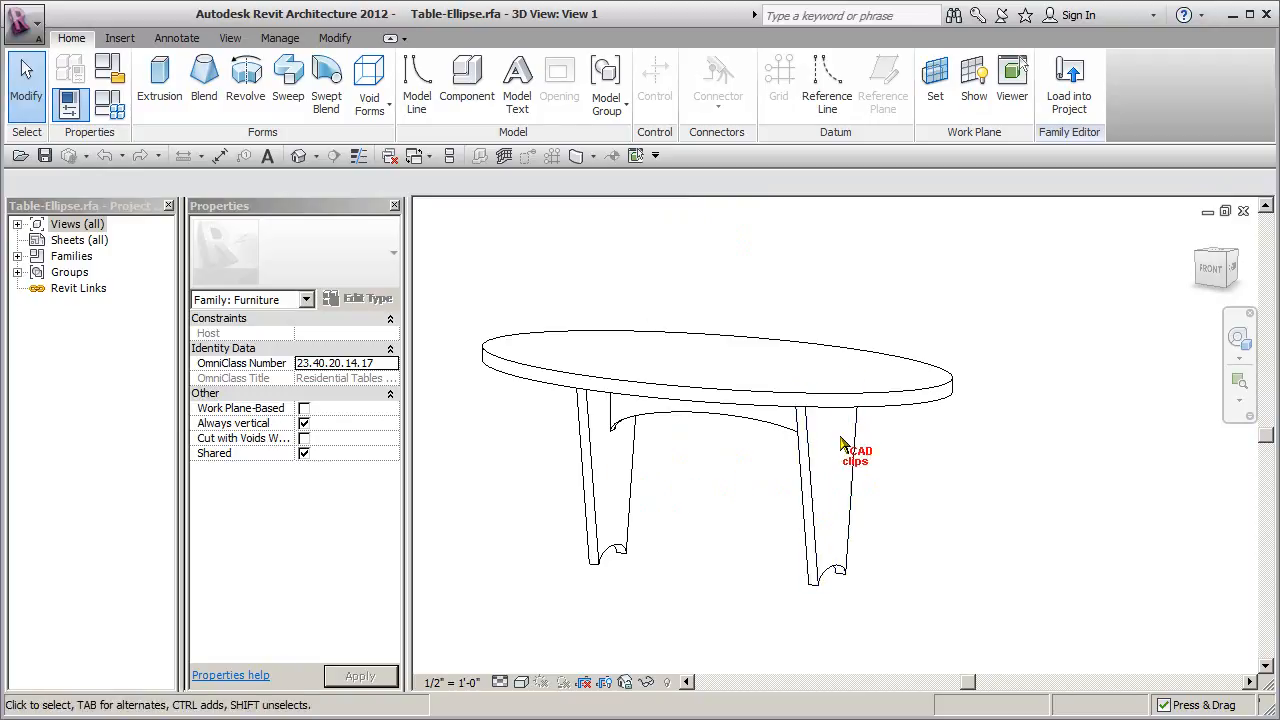
pyautogui.keyDown('shift'); pyautogui.moveTo(915, 510); pyautogui.dragTo(905, 545, button='middle'); pyautogui.keyUp('shift')
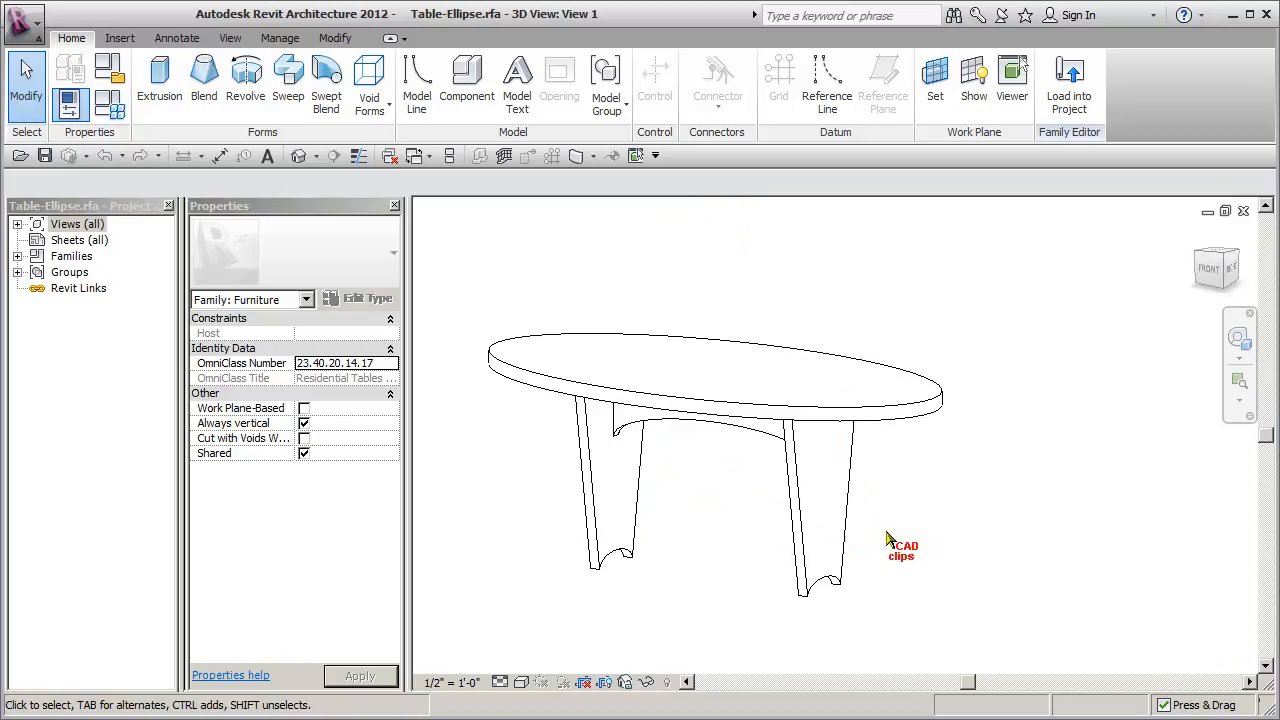
# Step: Start a void extrusion and pick the broad face of the nearer table leg as its work plane
pyautogui.click(386, 104)
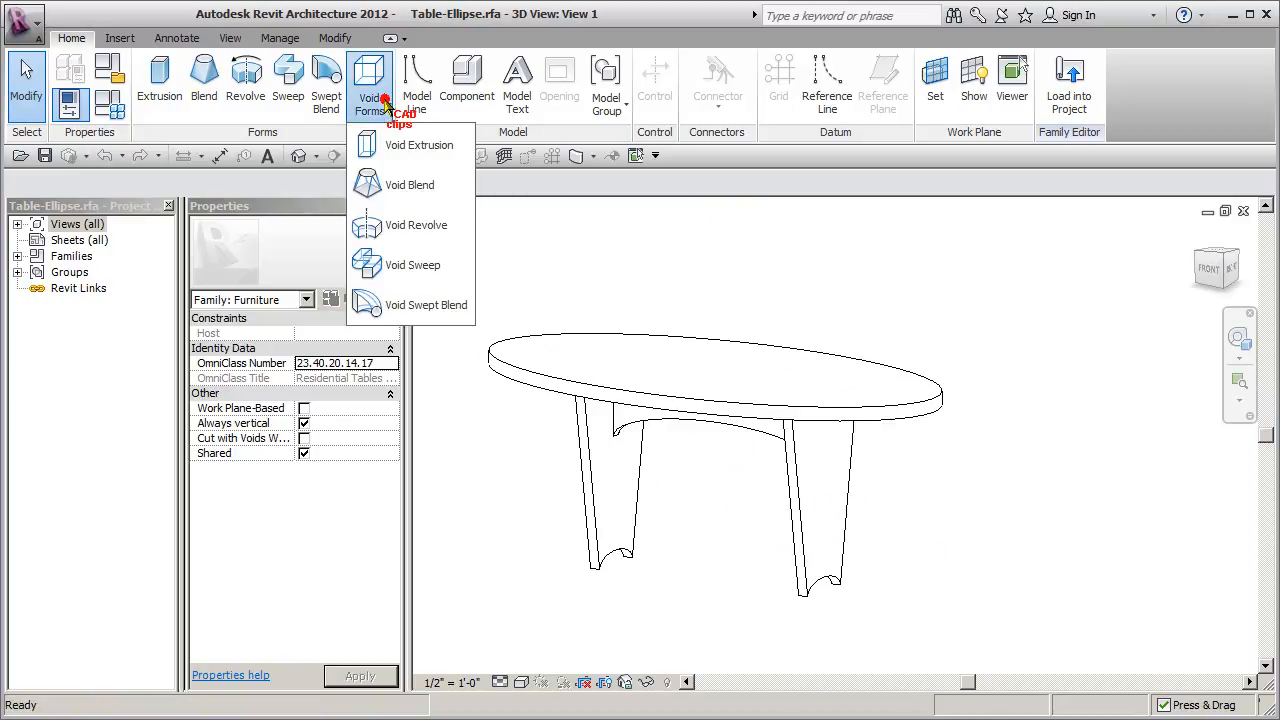
pyautogui.click(437, 152)
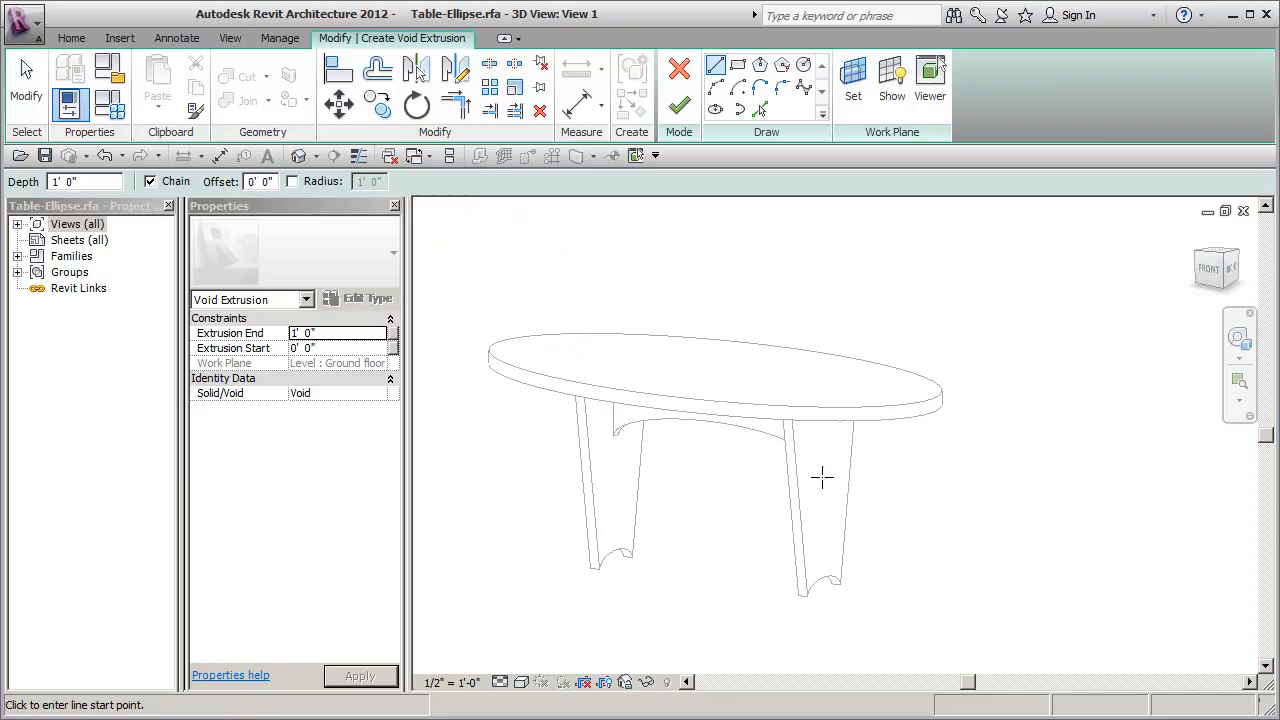
pyautogui.click(853, 80)
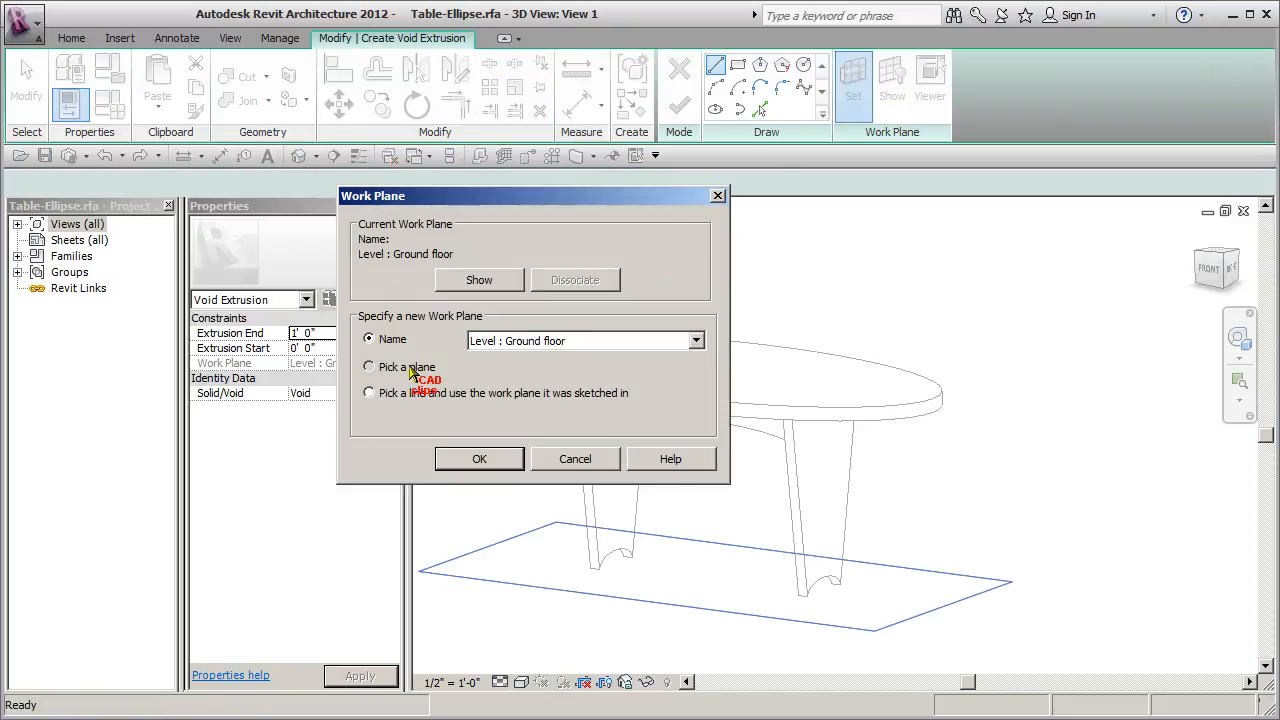
pyautogui.click(481, 459)
pyautogui.click(800, 458)
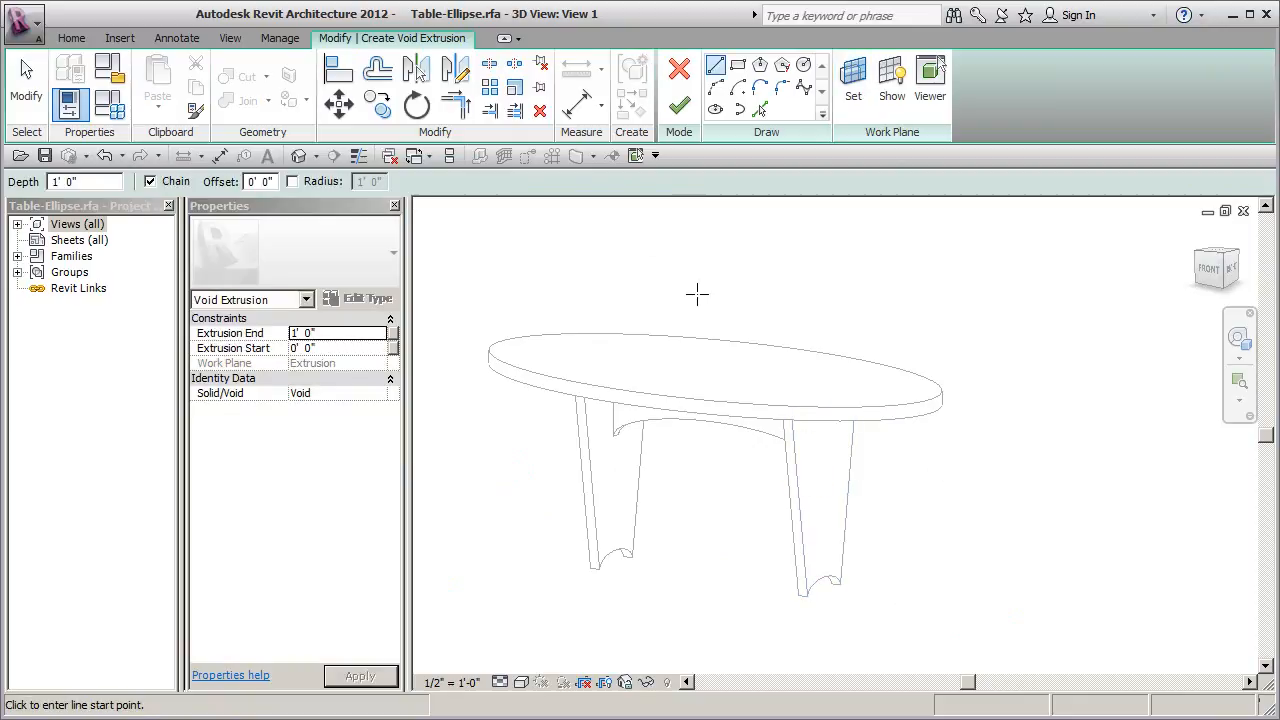
# Step: Open the Workplane Viewer for the leg face and shift the main 3D view so the leg stays uncovered
pyautogui.click(636, 156)
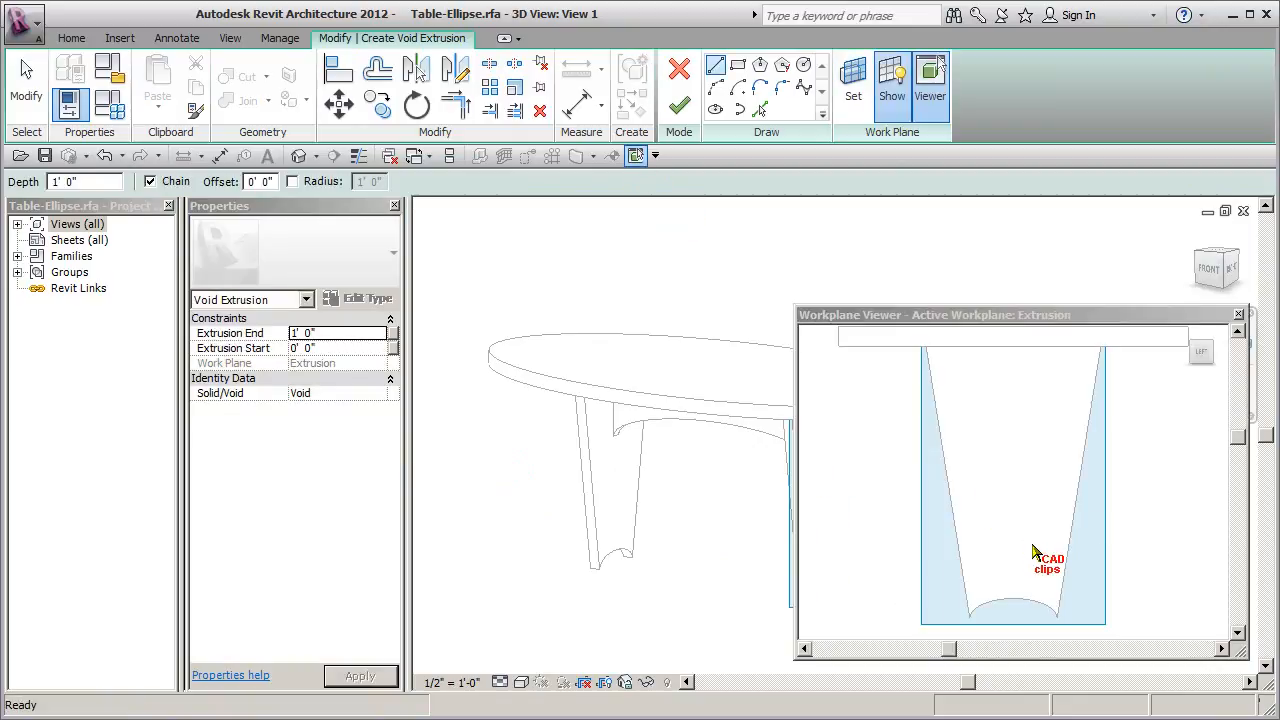
pyautogui.click(666, 294)
pyautogui.moveTo(707, 313); pyautogui.dragTo(587, 297, button='middle')
pyautogui.press('Escape')
pyautogui.click(1125, 488)
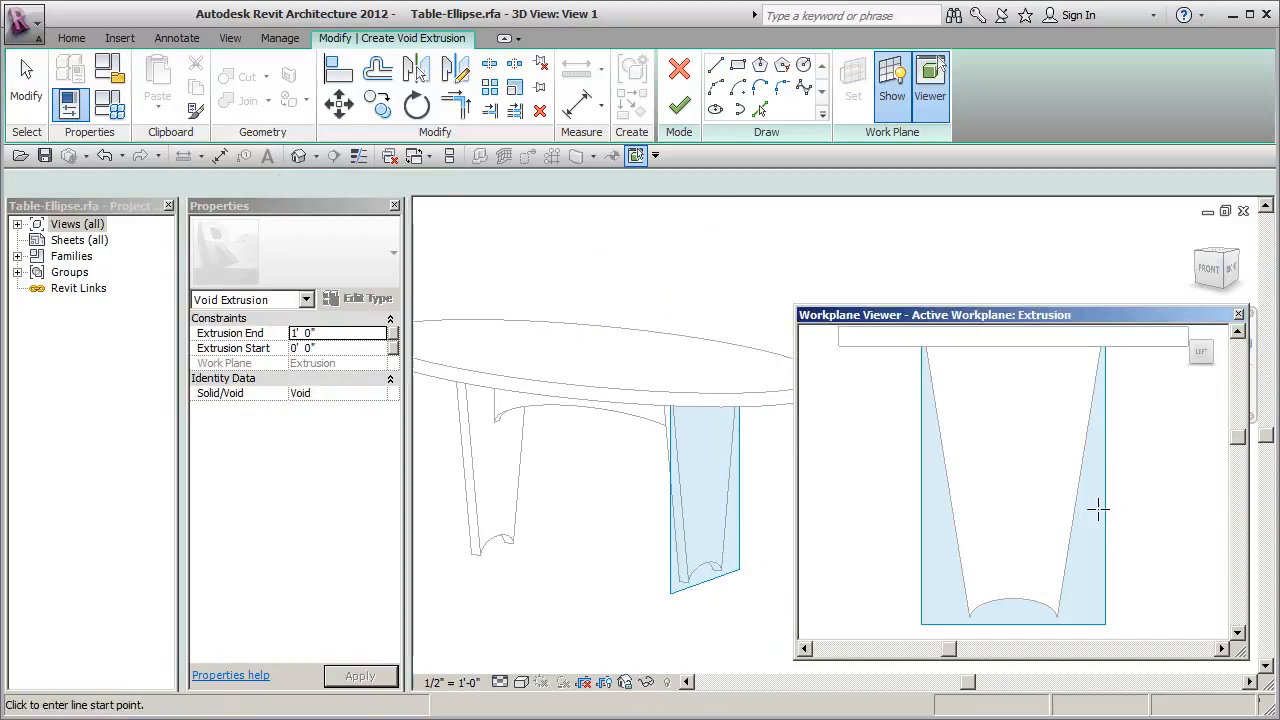
pyautogui.click(1110, 489)
pyautogui.scroll(-2, 1110, 491)
pyautogui.moveTo(1104, 514); pyautogui.dragTo(1072, 520, button='middle')
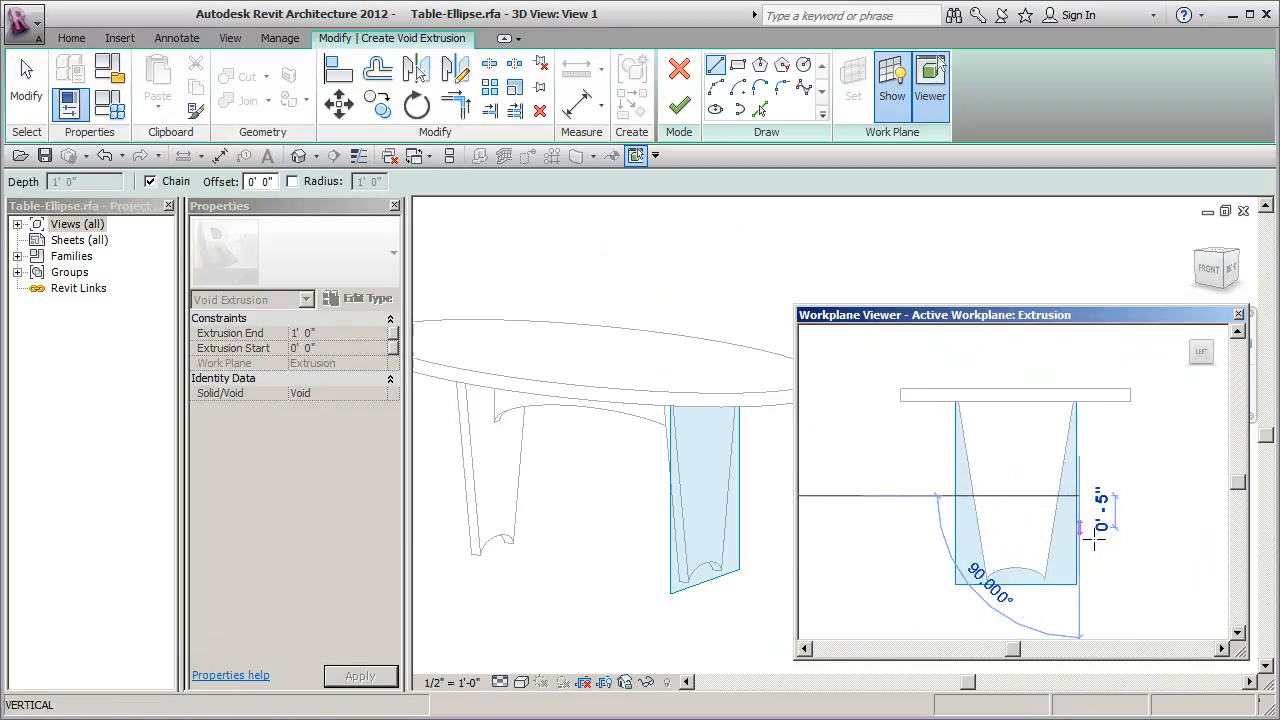
pyautogui.press('Escape')
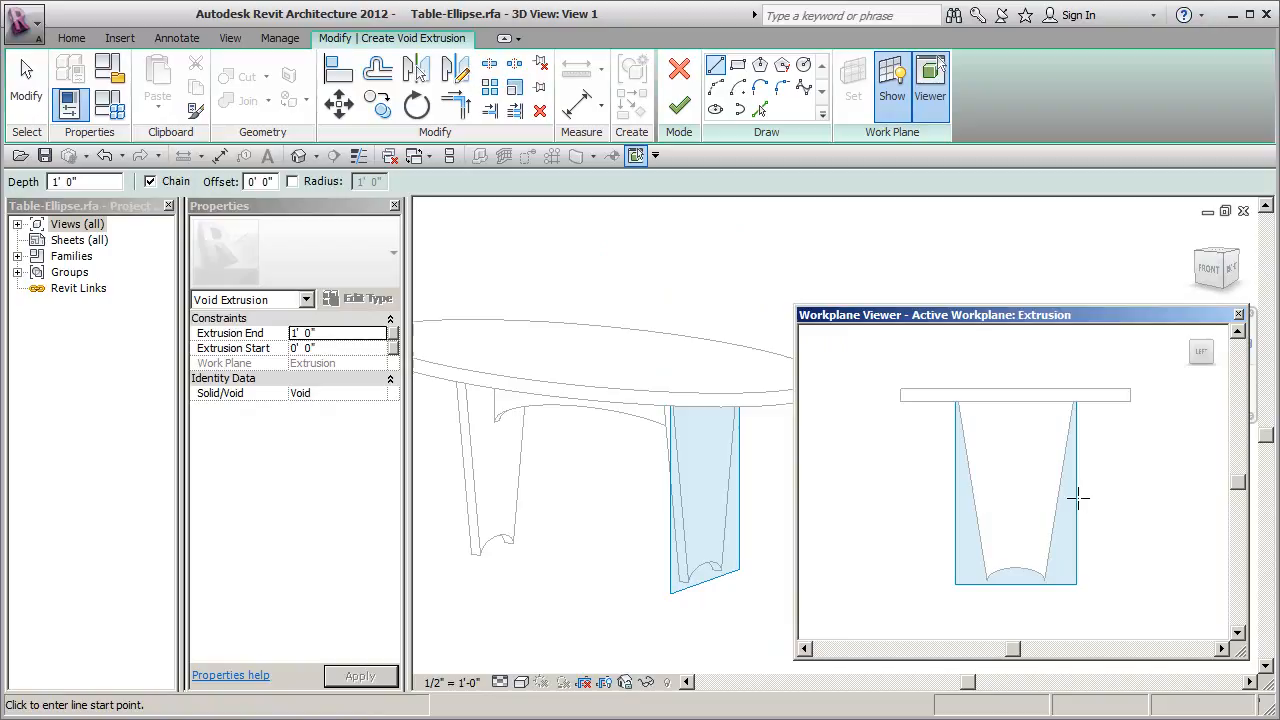
# Step: Sketch a tall rectangle with 3" corner radius on the leg face in the Workplane Viewer for the void extrusion
pyautogui.scroll(3, 1032, 462)
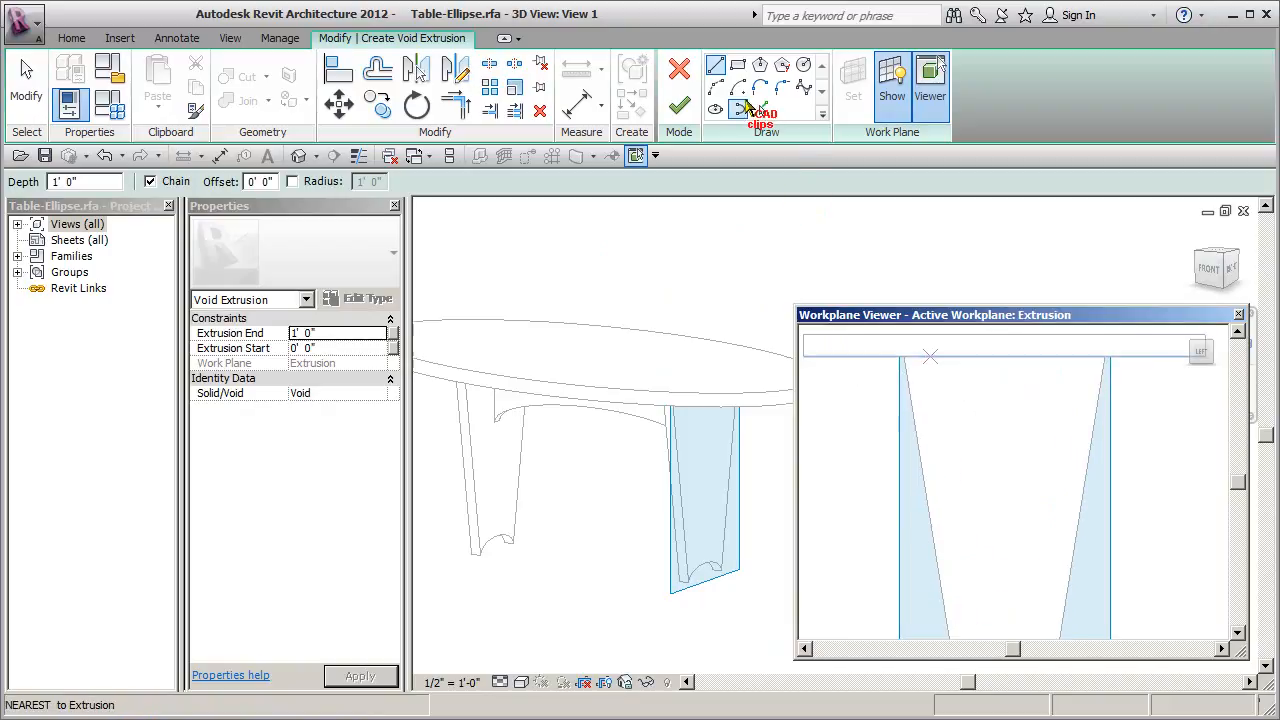
pyautogui.click(737, 64)
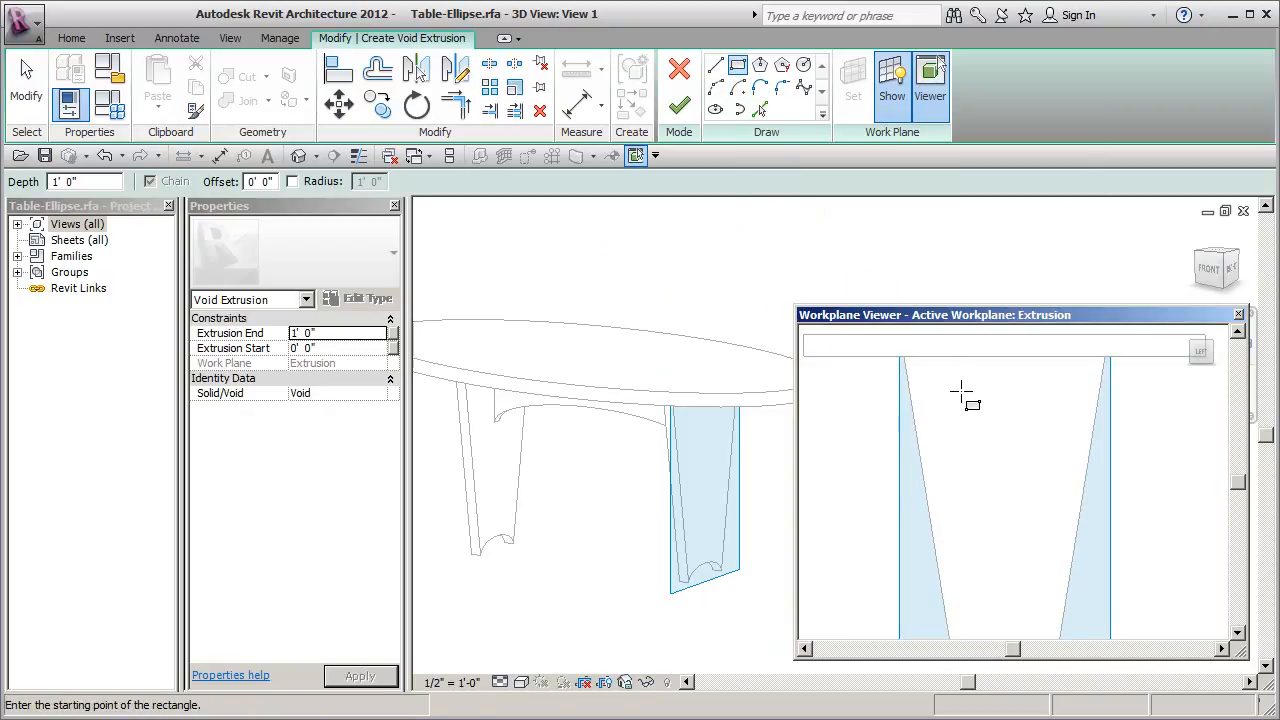
pyautogui.click(293, 181)
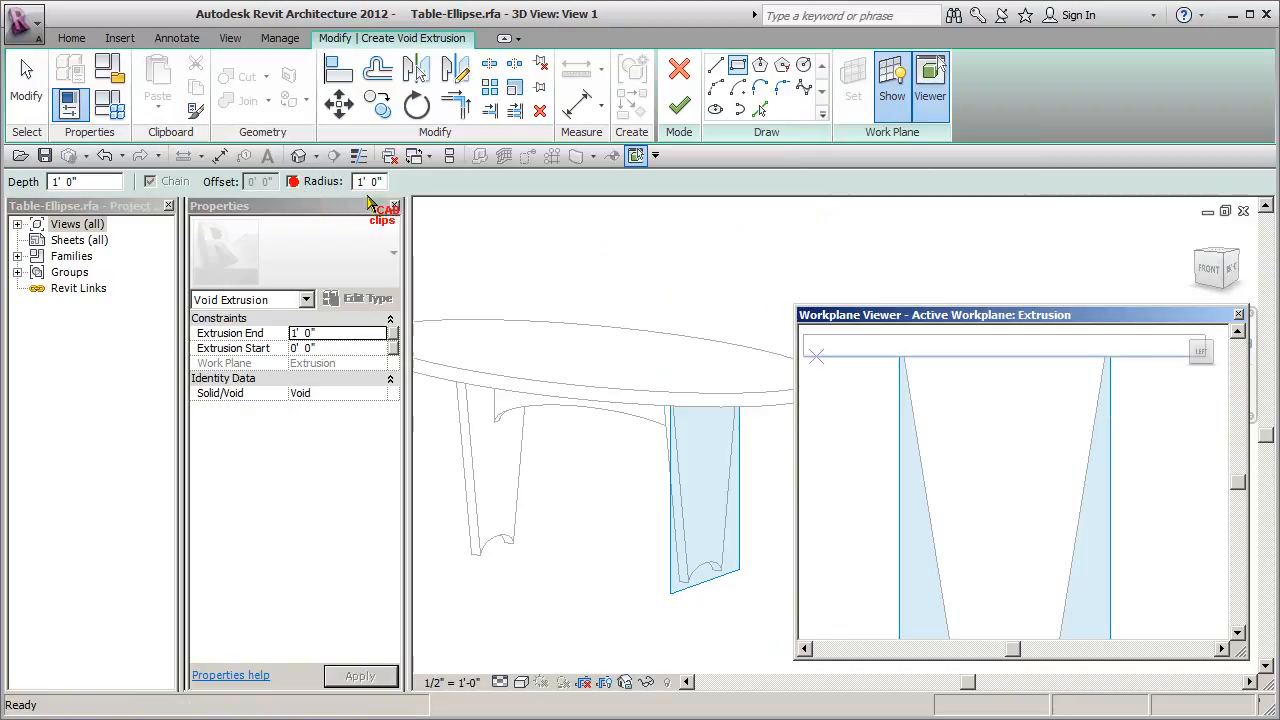
pyautogui.moveTo(380, 181); pyautogui.dragTo(300, 196)
pyautogui.write('3')
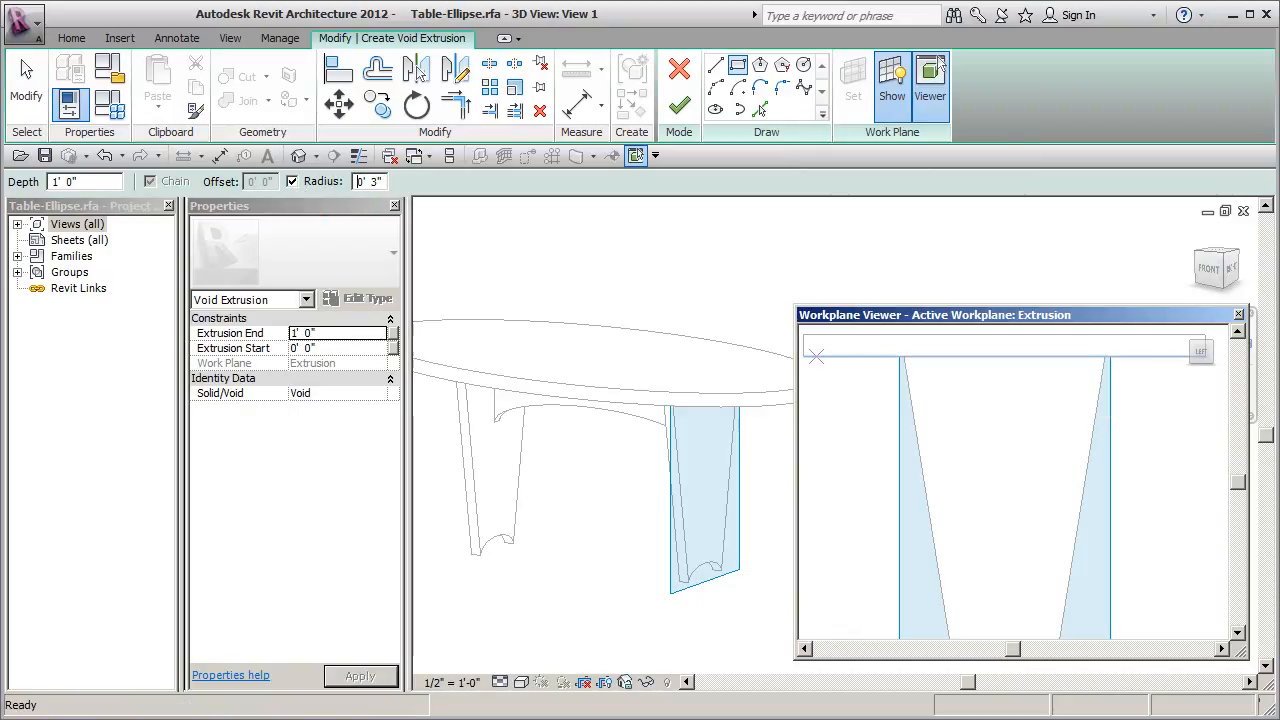
pyautogui.click(958, 389)
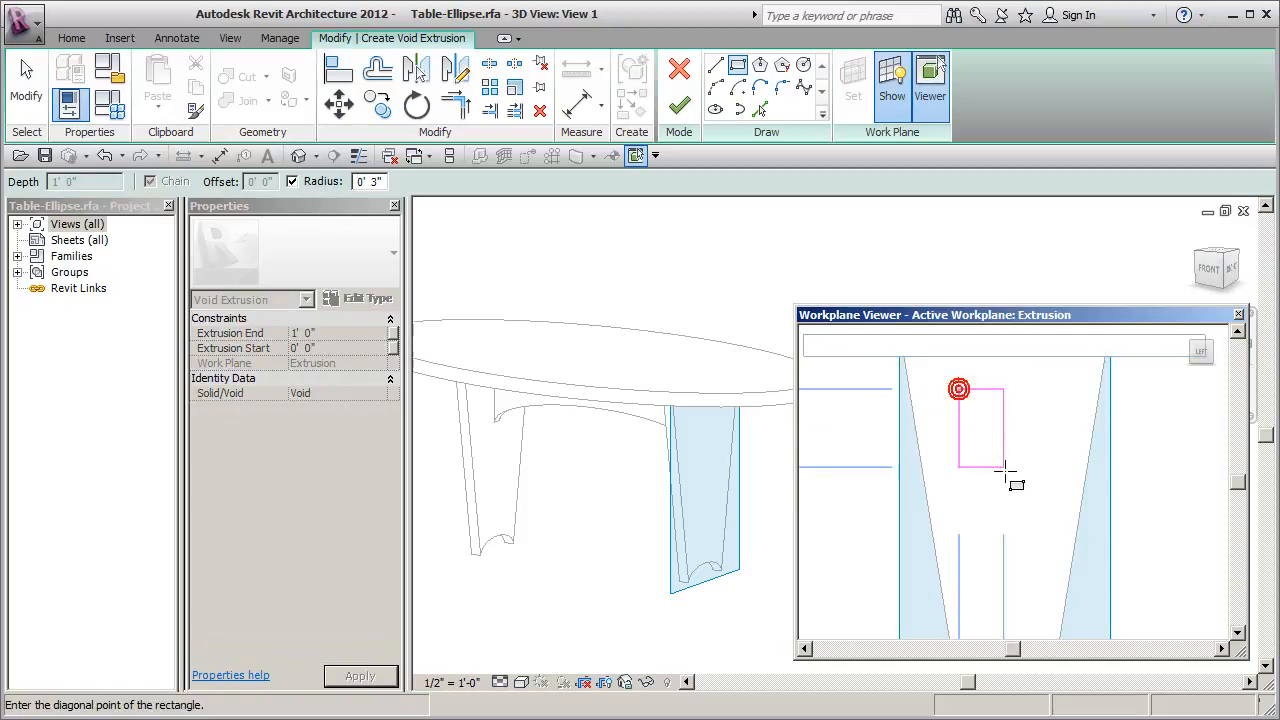
pyautogui.click(1057, 572)
pyautogui.press('Escape')
pyautogui.press('Escape')
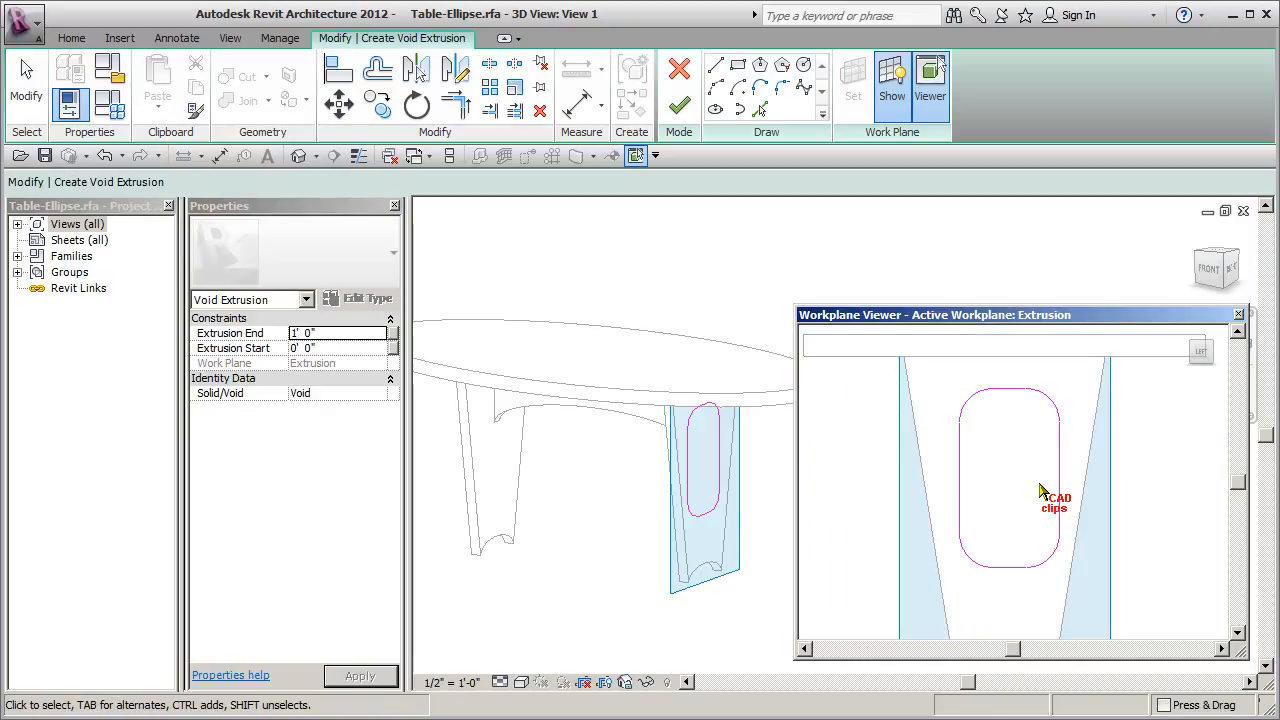
# Step: Move one long side of the rounded rectangle inward to make the profile about 8 1/4" wide
pyautogui.click(1059, 480)
pyautogui.moveTo(1061, 520); pyautogui.dragTo(1060, 535)
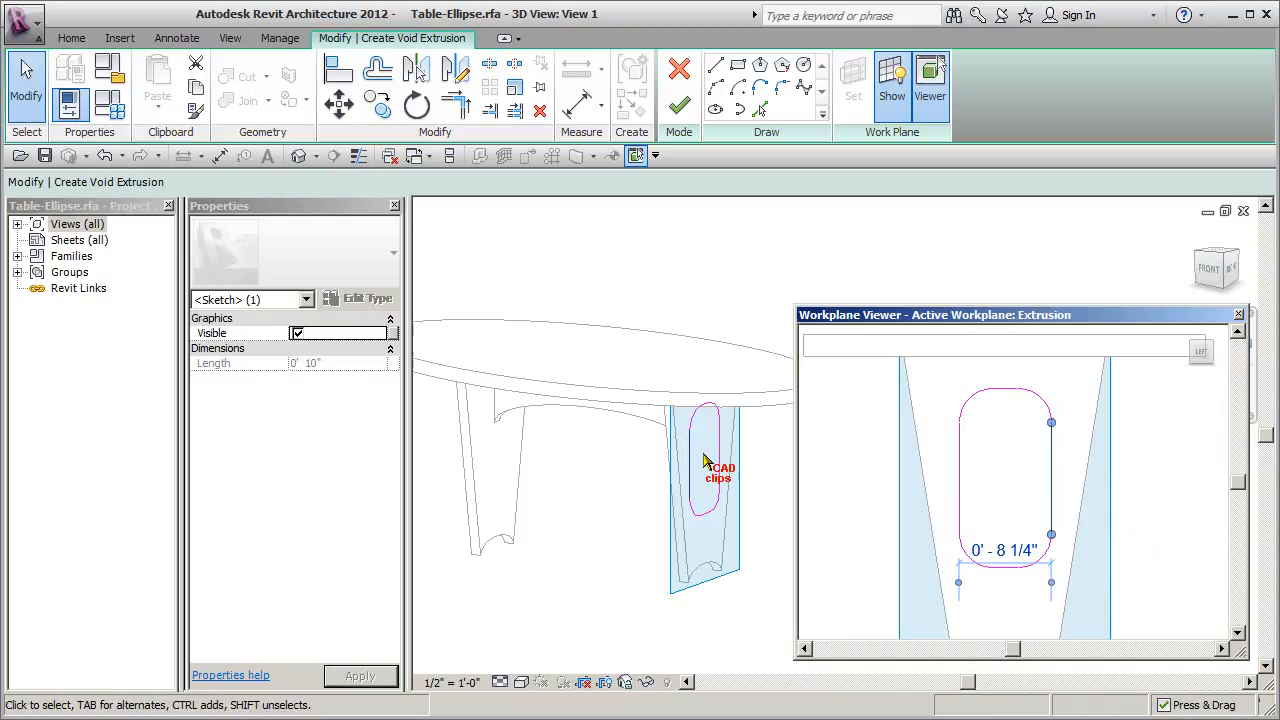
# Step: Rotate the Workplane Viewer to the Back view to examine the void sketch edge-on against the leg
pyautogui.click(1223, 370)
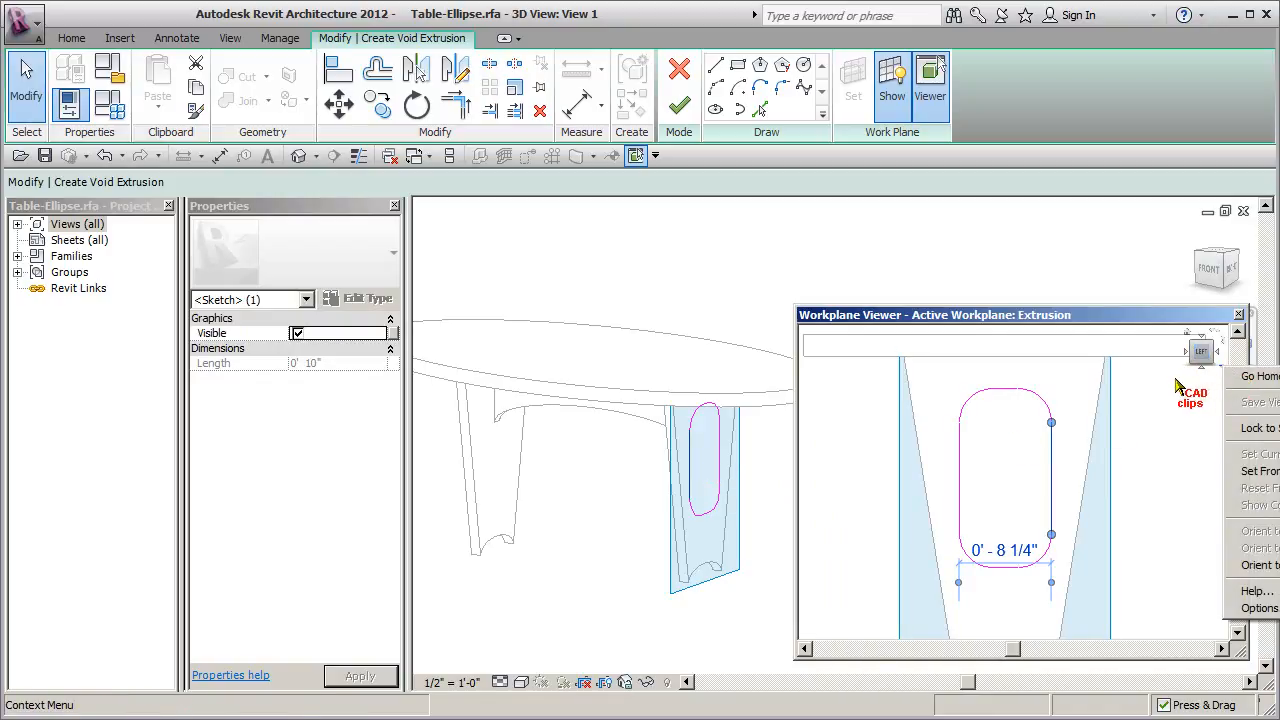
pyautogui.click(1183, 377)
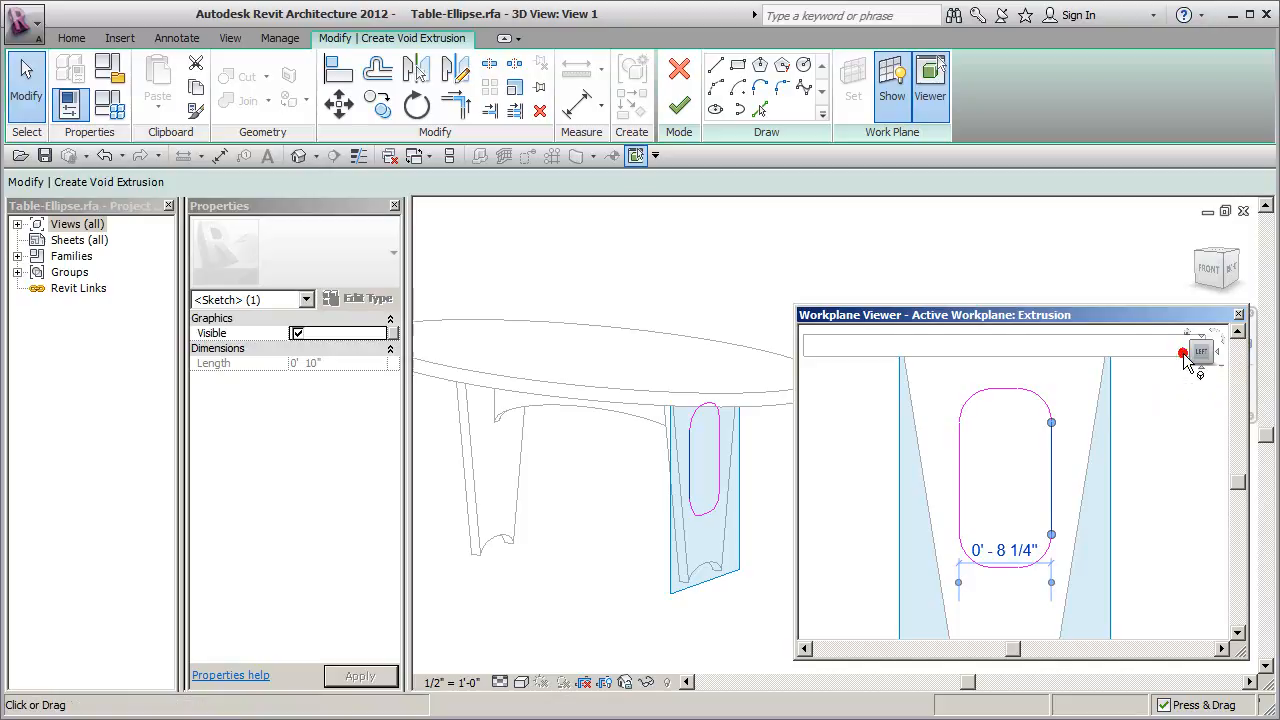
pyautogui.click(1187, 354)
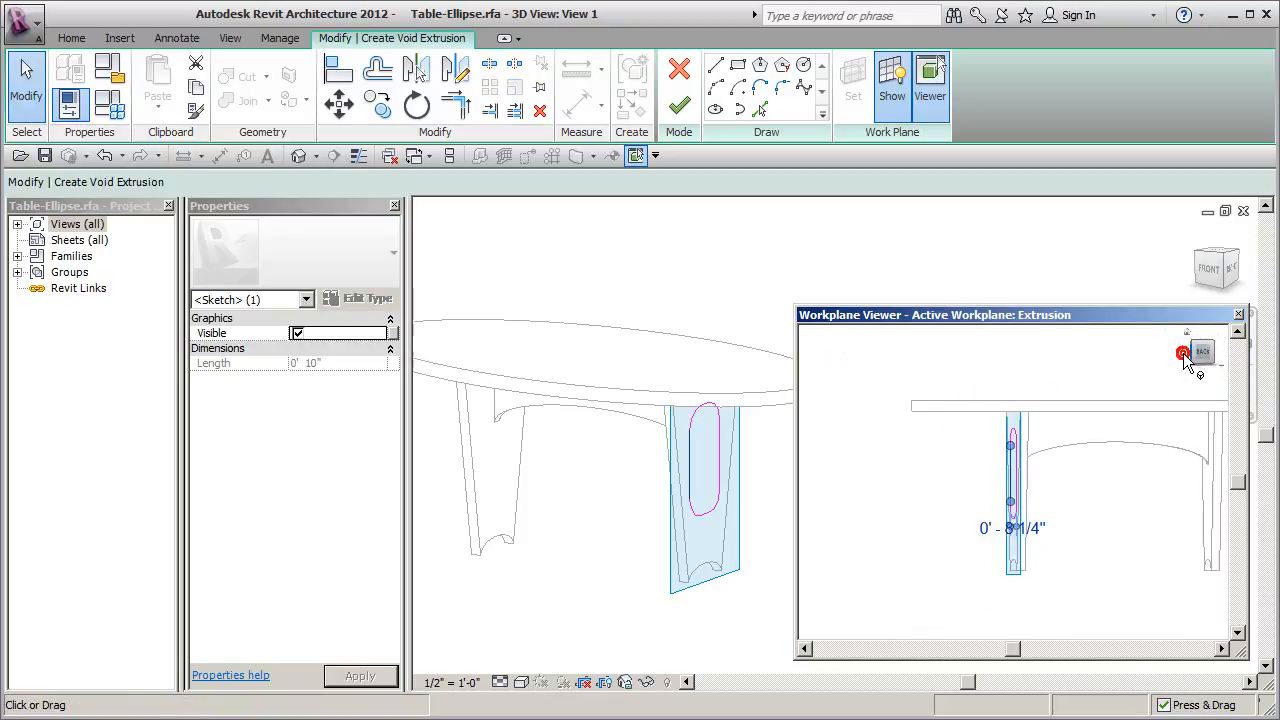
# Step: Return the Workplane Viewer to face the leg and nudge the long sides of the rounded rectangle to narrow the void profile
pyautogui.click(1187, 358)
pyautogui.click(1050, 505)
pyautogui.scroll(4, 1050, 505)
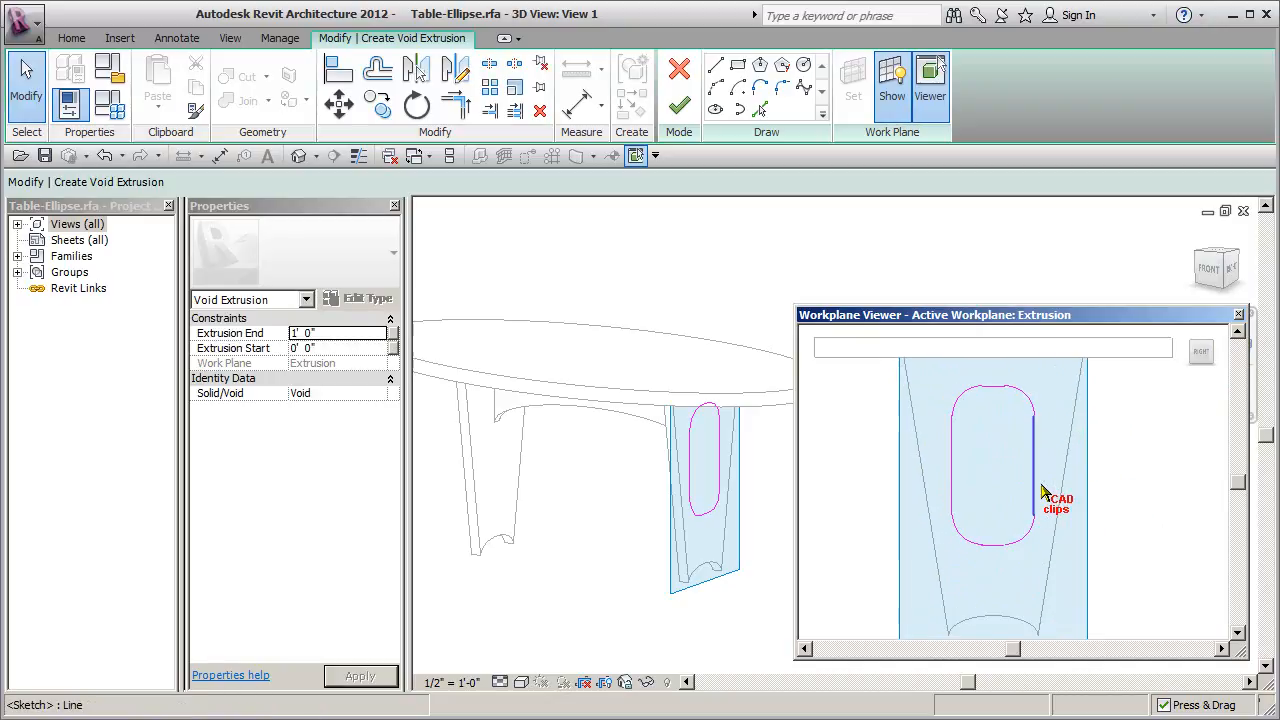
pyautogui.press('Left')
pyautogui.press('Left')
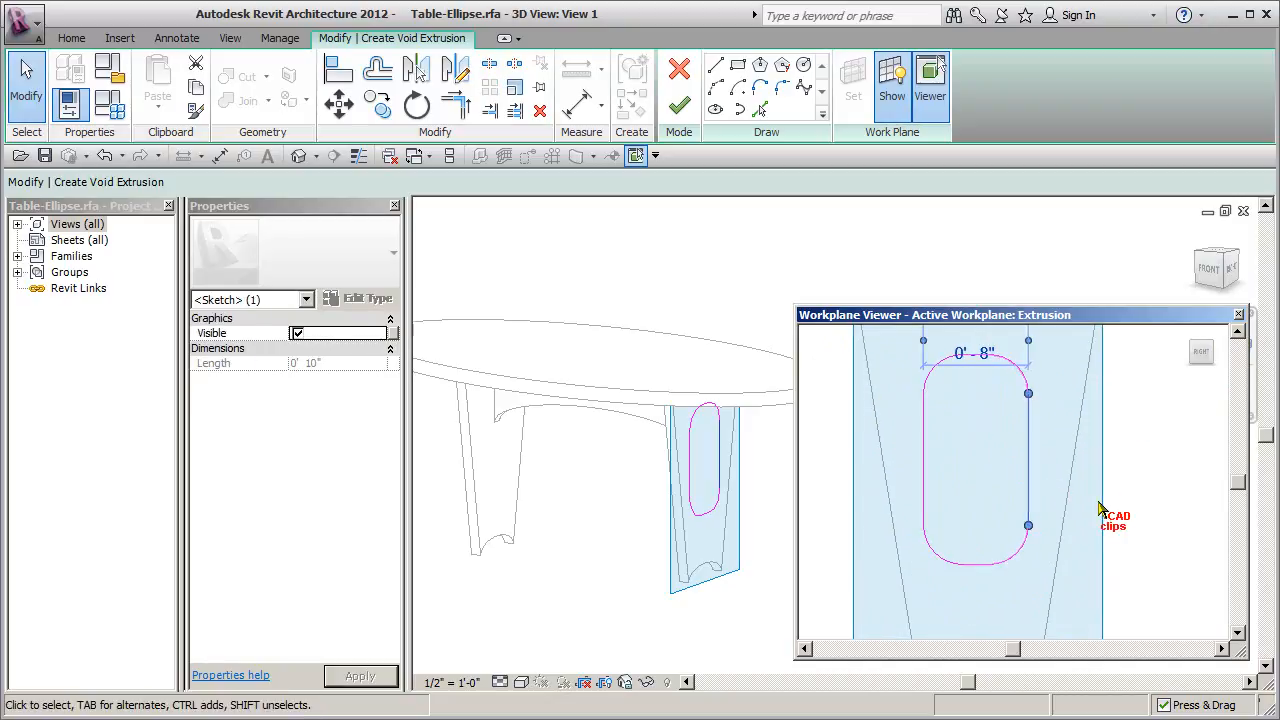
pyautogui.press('Right')
pyautogui.click(923, 466)
pyautogui.press('Right')
pyautogui.click(1151, 490)
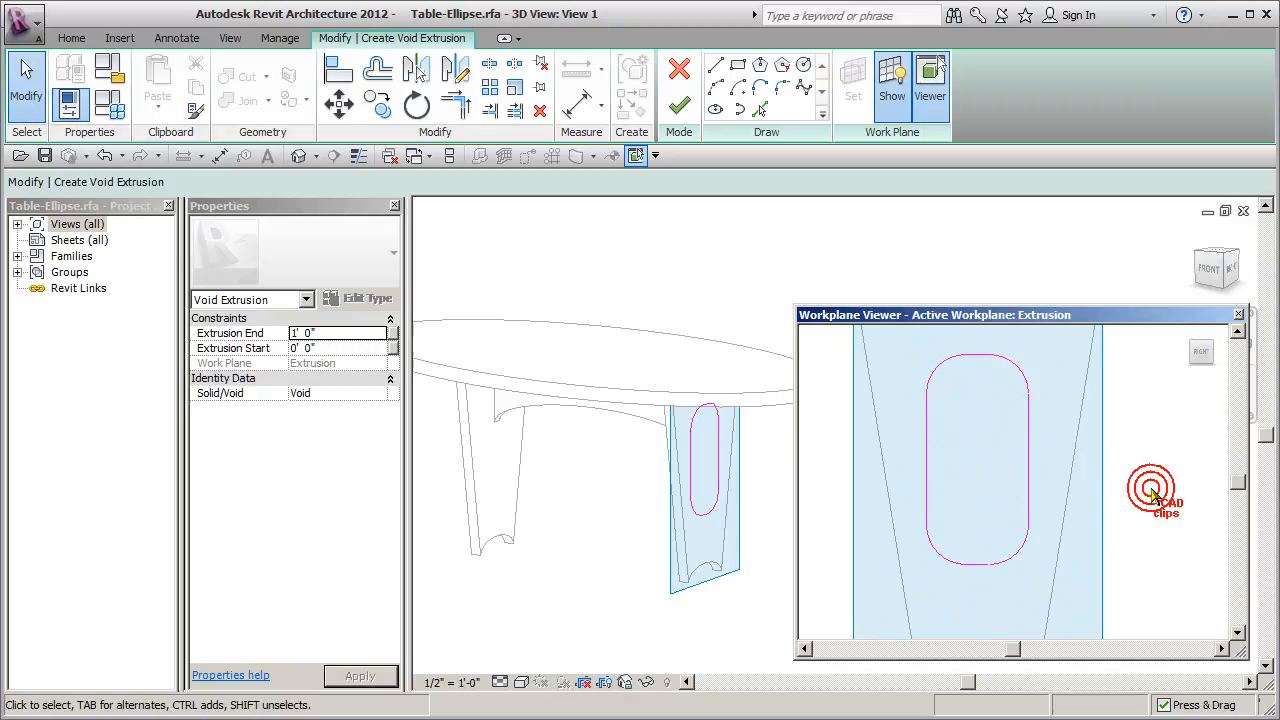
# Step: Sketch a narrow, tall rectangle with square corners inside the rounded void profile in the Workplane Viewer
pyautogui.click(738, 64)
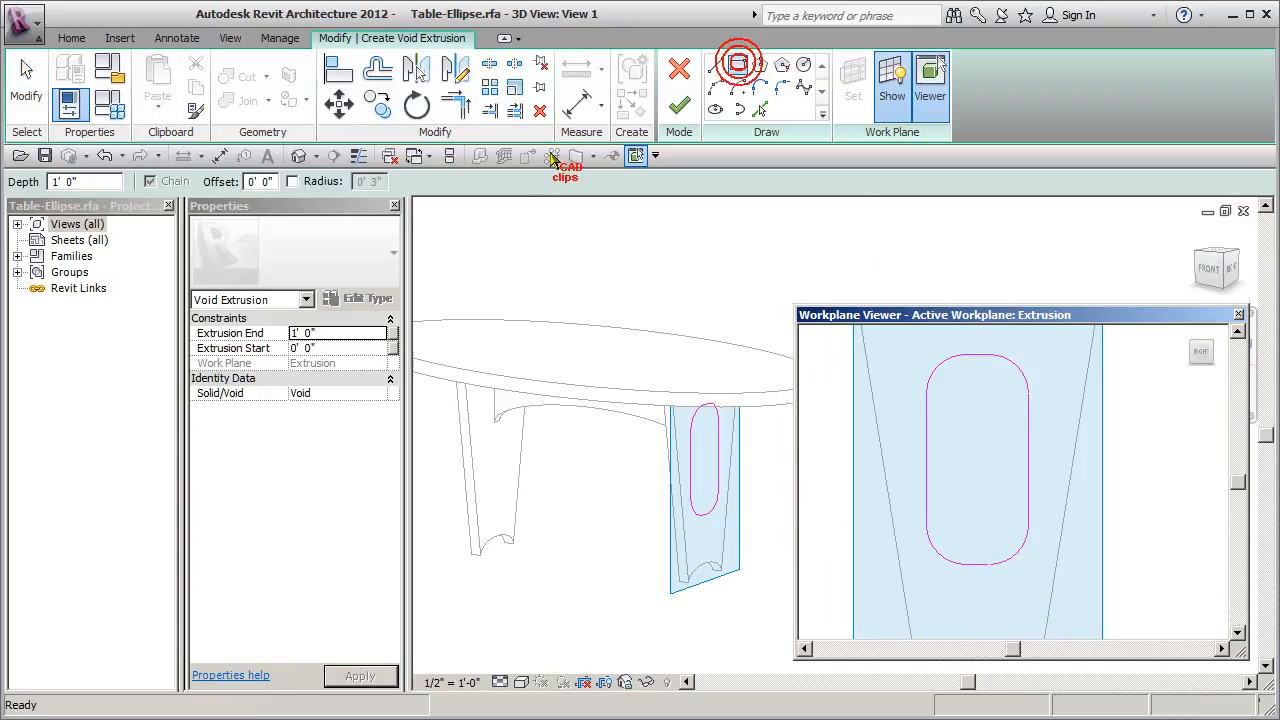
pyautogui.click(956, 389)
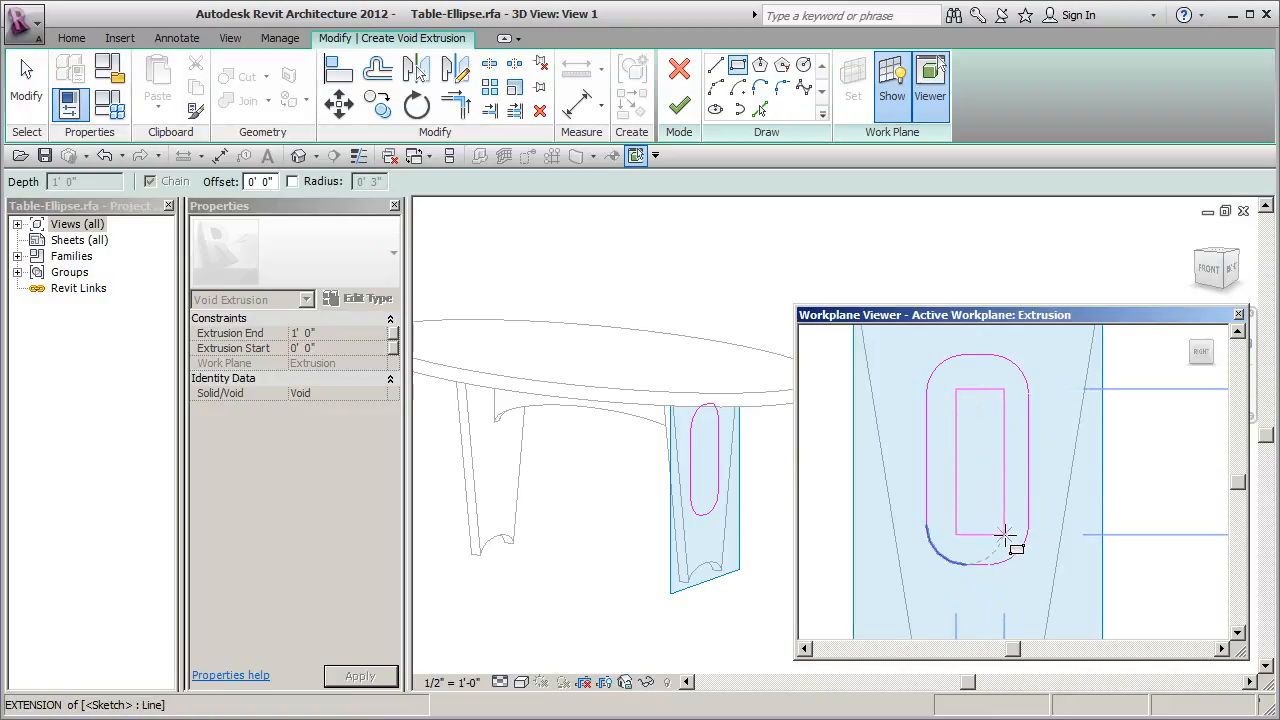
pyautogui.click(995, 532)
pyautogui.press('Escape')
pyautogui.press('Escape')
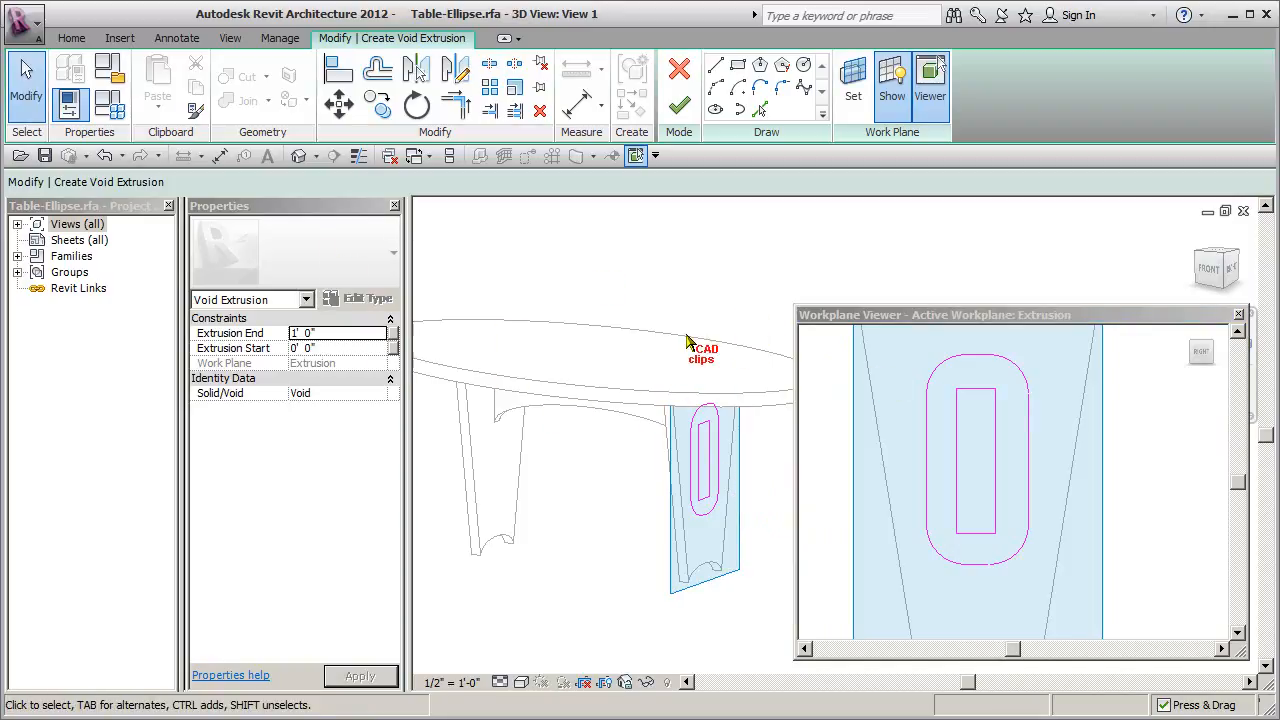
# Step: Set the void's Extrusion End to .5" and finish the sketch to cut the recess into the table leg
pyautogui.click(345, 334)
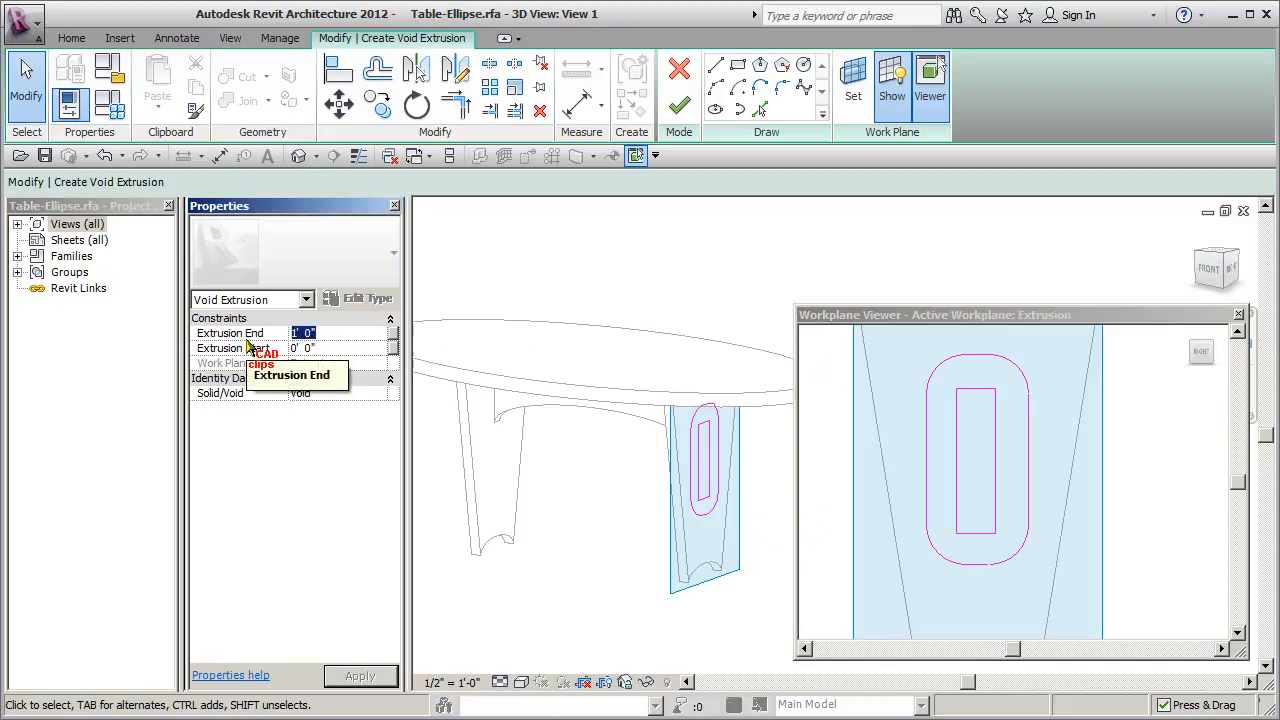
pyautogui.write('.5')
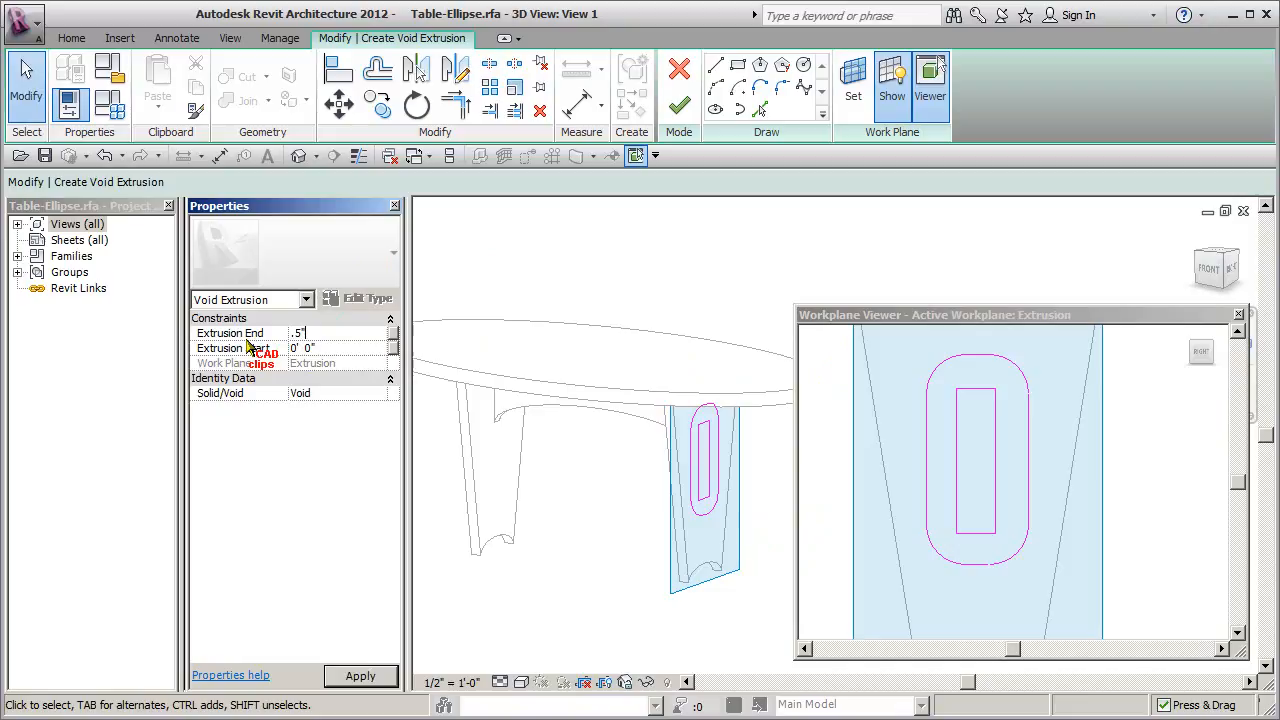
pyautogui.click(647, 271)
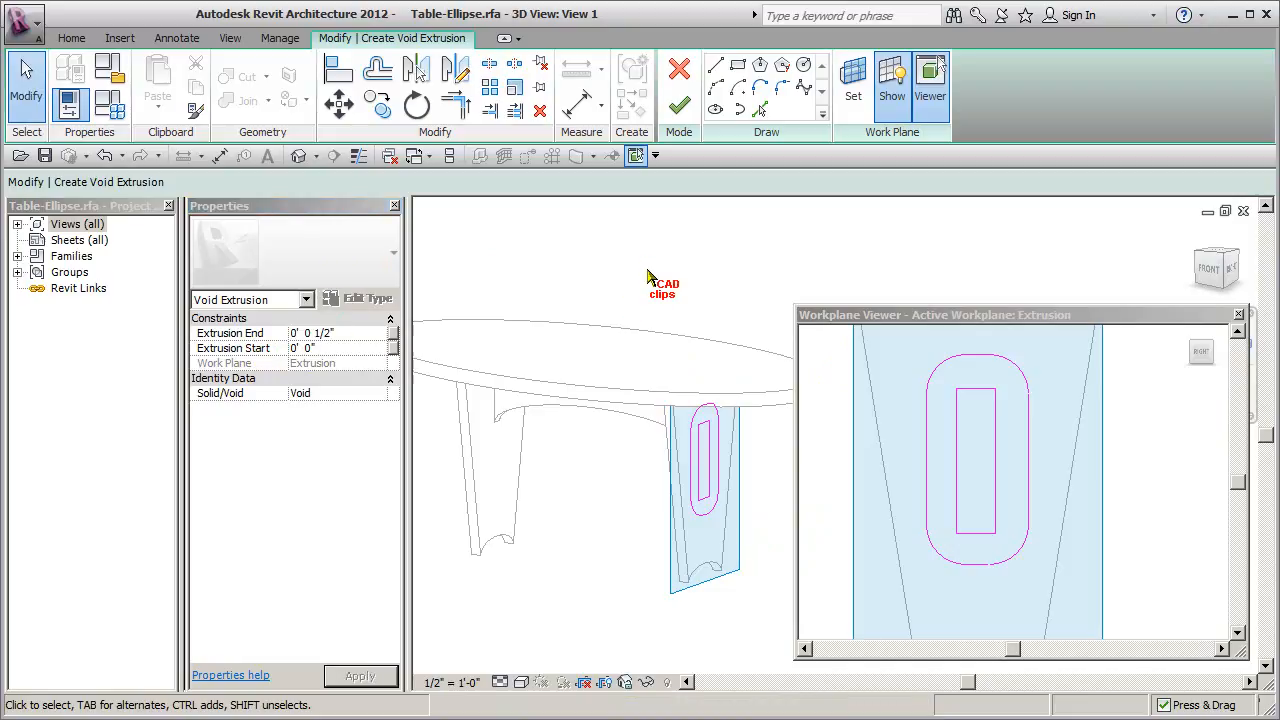
pyautogui.click(679, 105)
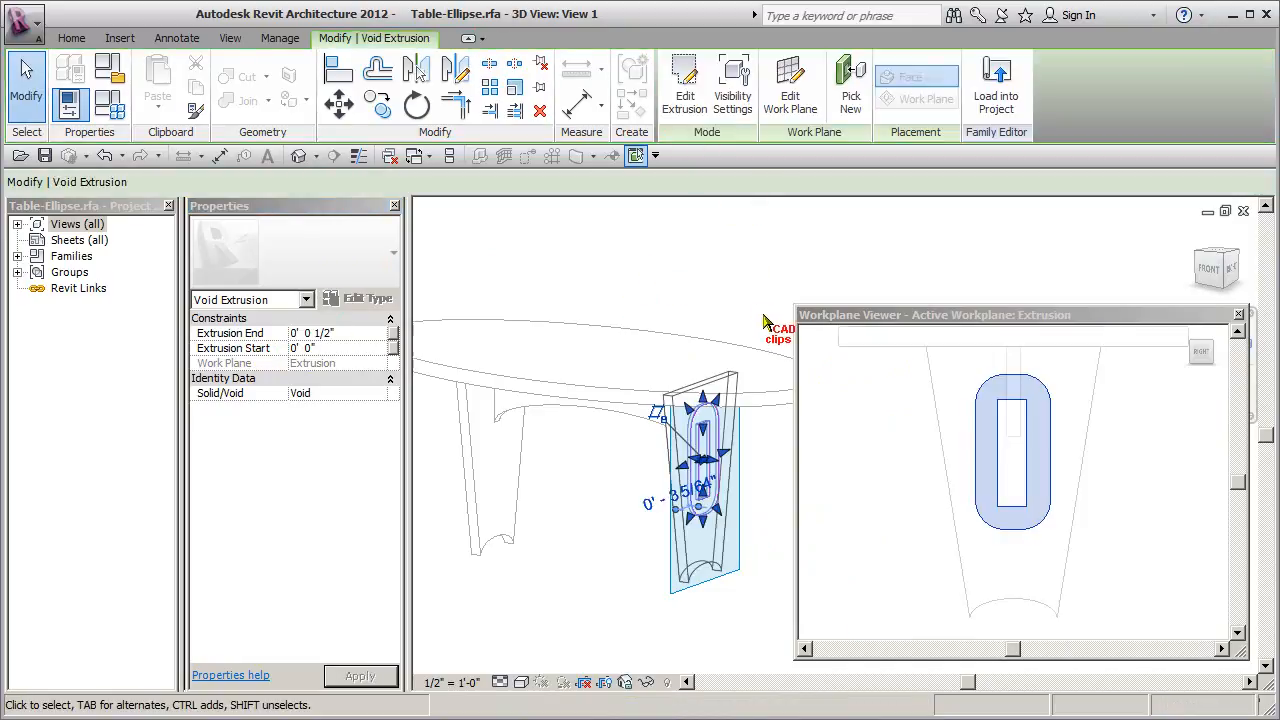
pyautogui.click(758, 316)
pyautogui.scroll(4, 782, 508)
pyautogui.moveTo(766, 537); pyautogui.dragTo(720, 557, button='middle')
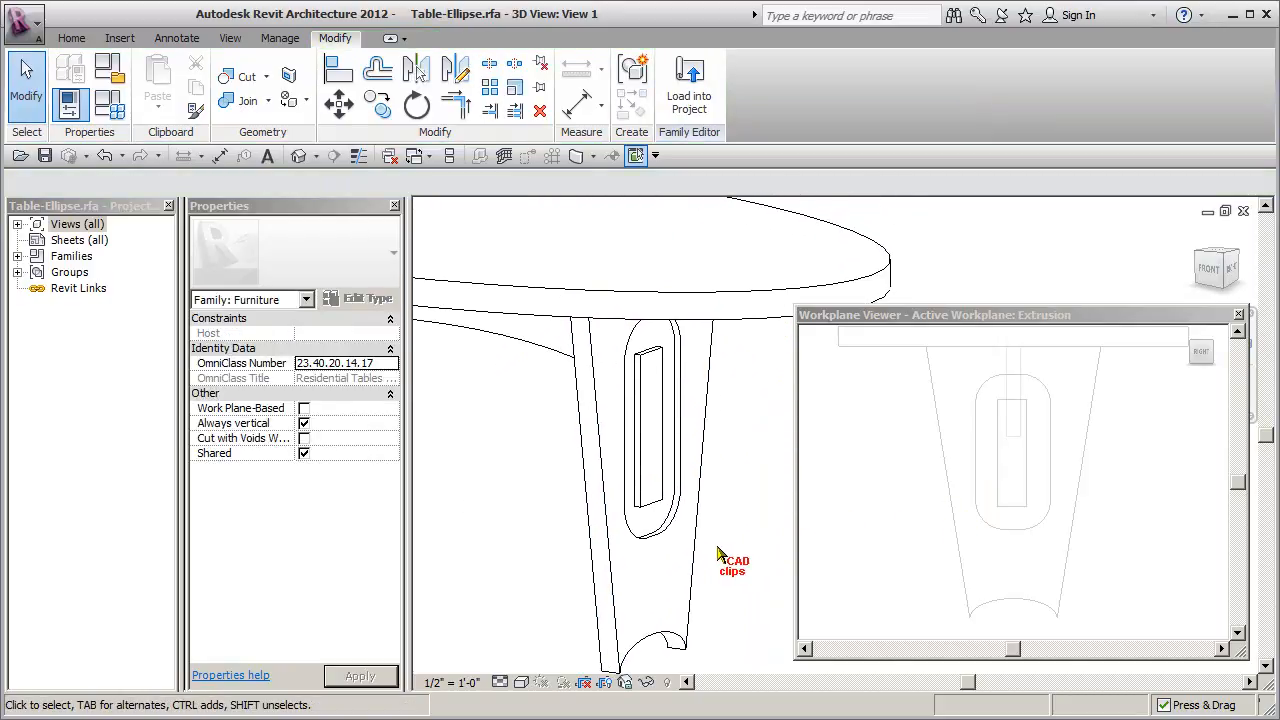
pyautogui.scroll(-2, 735, 565)
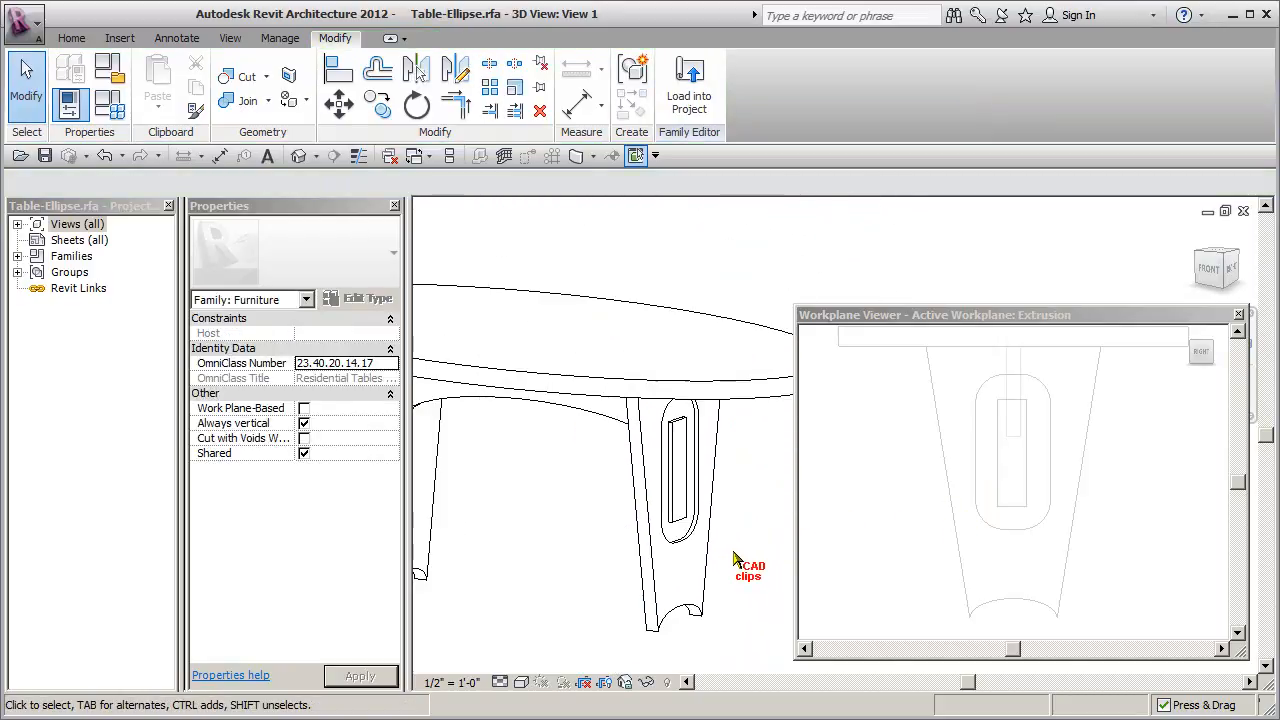
pyautogui.scroll(-2, 857, 520)
pyautogui.moveTo(1005, 555)
pyautogui.mouseDown(button='middle')
pyautogui.moveTo(1031, 526)
pyautogui.moveTo(1055, 525)
pyautogui.mouseUp(button='middle')
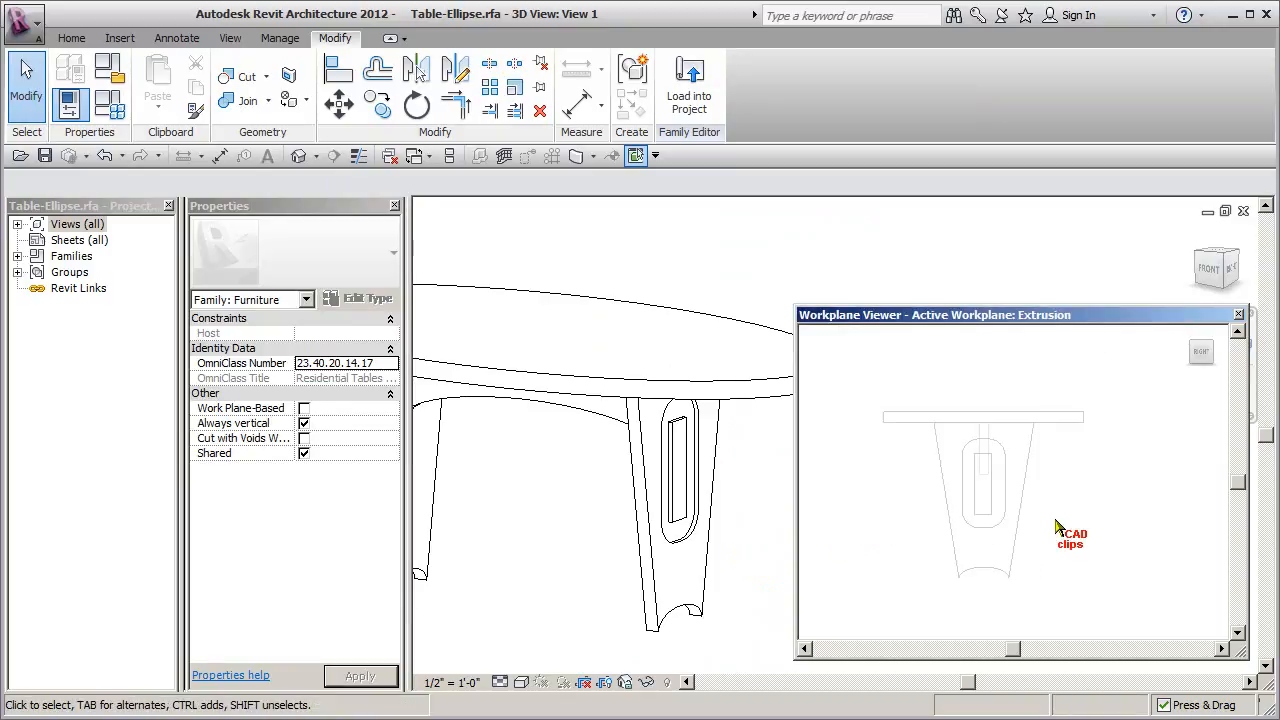
# Step: Turn off the work plane display and close the Workplane Viewer, leaving the work plane definition as it is
pyautogui.click(762, 533)
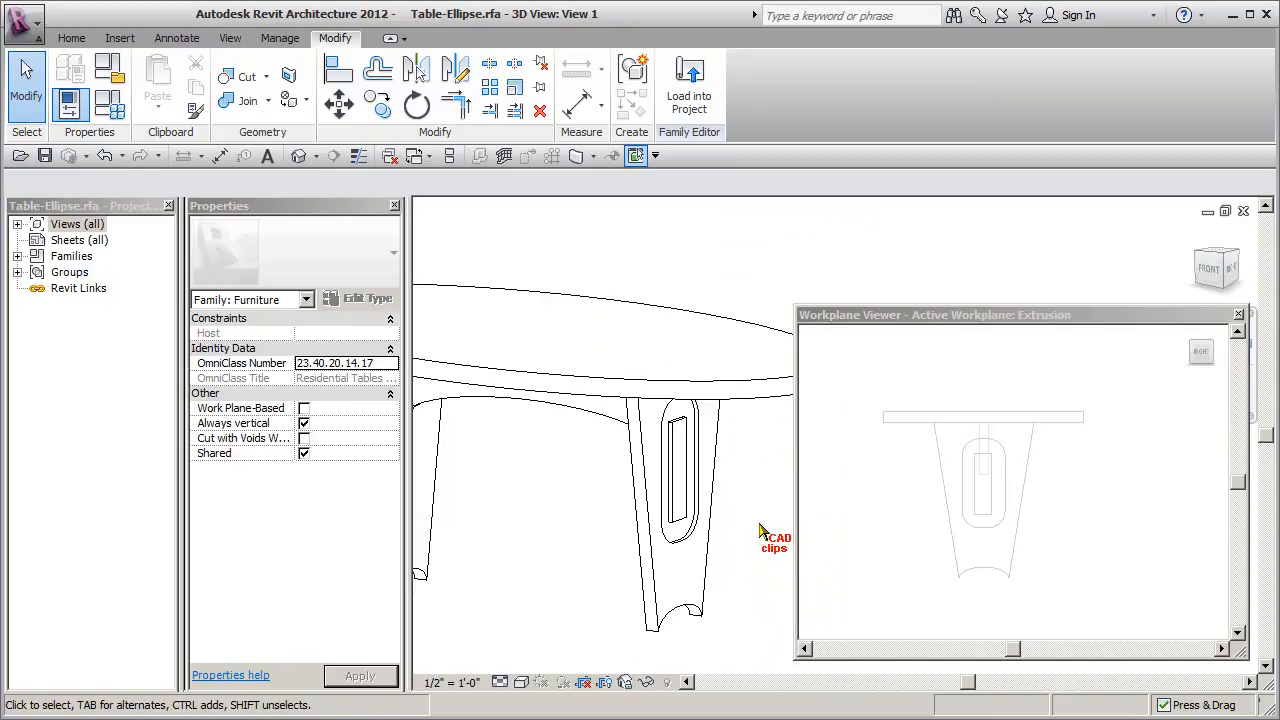
pyautogui.click(71, 38)
pyautogui.click(970, 95)
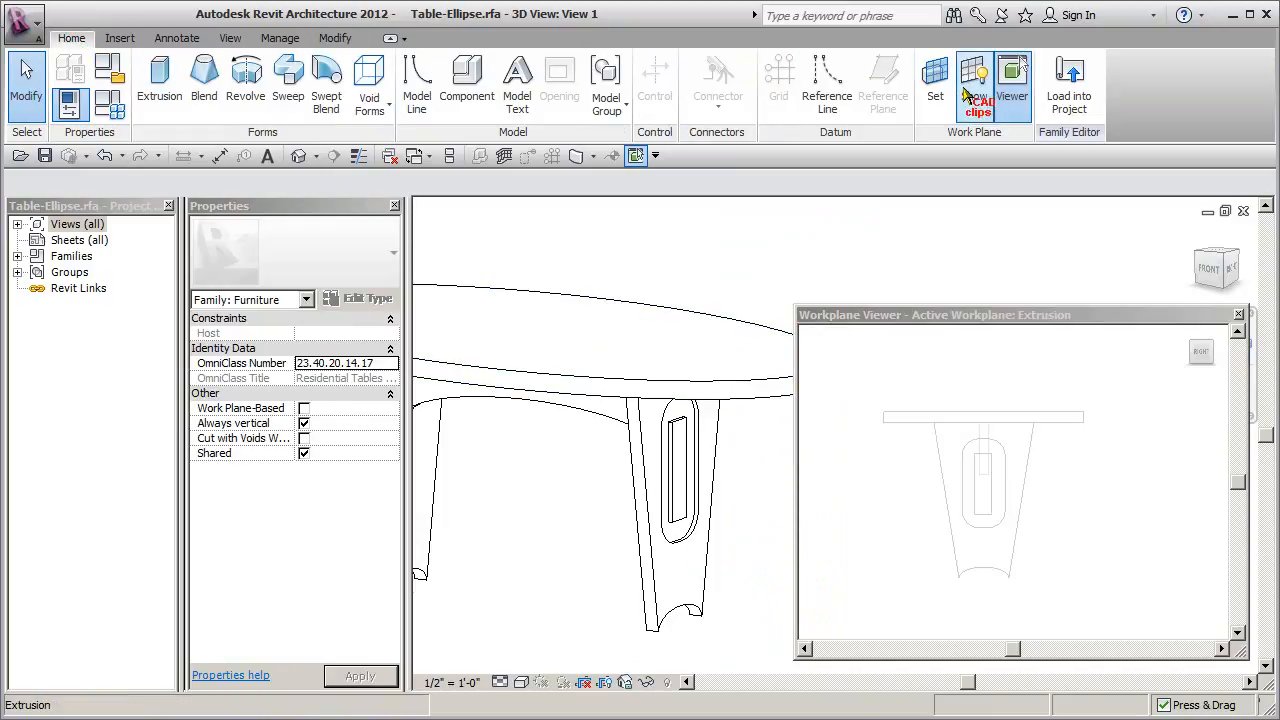
pyautogui.click(935, 82)
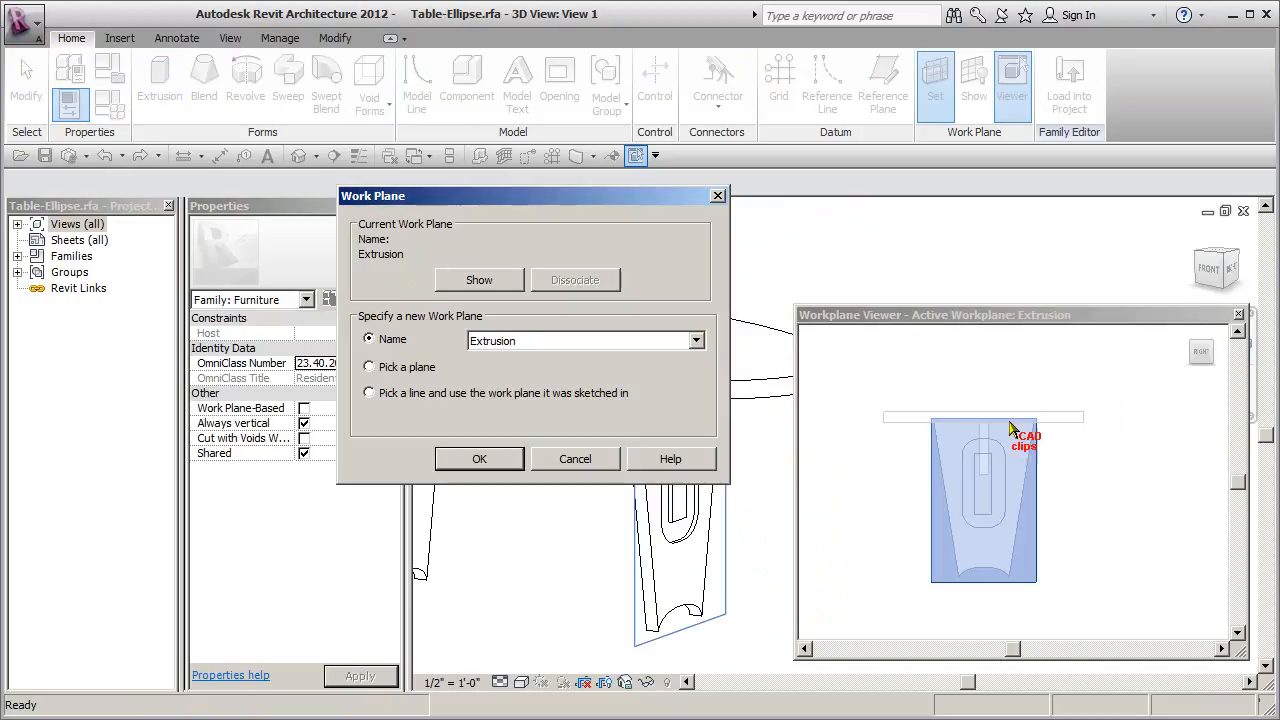
pyautogui.press('Escape')
pyautogui.scroll(-2, 751, 556)
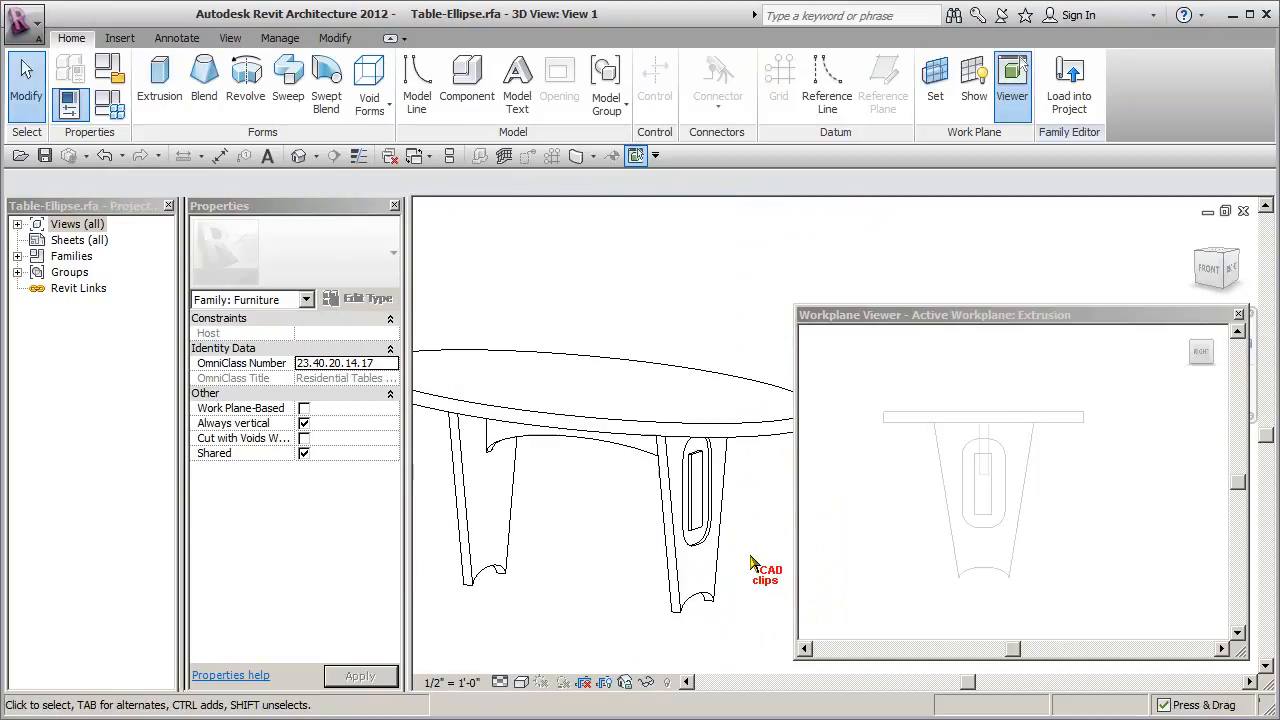
pyautogui.click(1238, 315)
pyautogui.moveTo(906, 515); pyautogui.dragTo(971, 543, button='middle')
pyautogui.scroll(2, 940, 552)
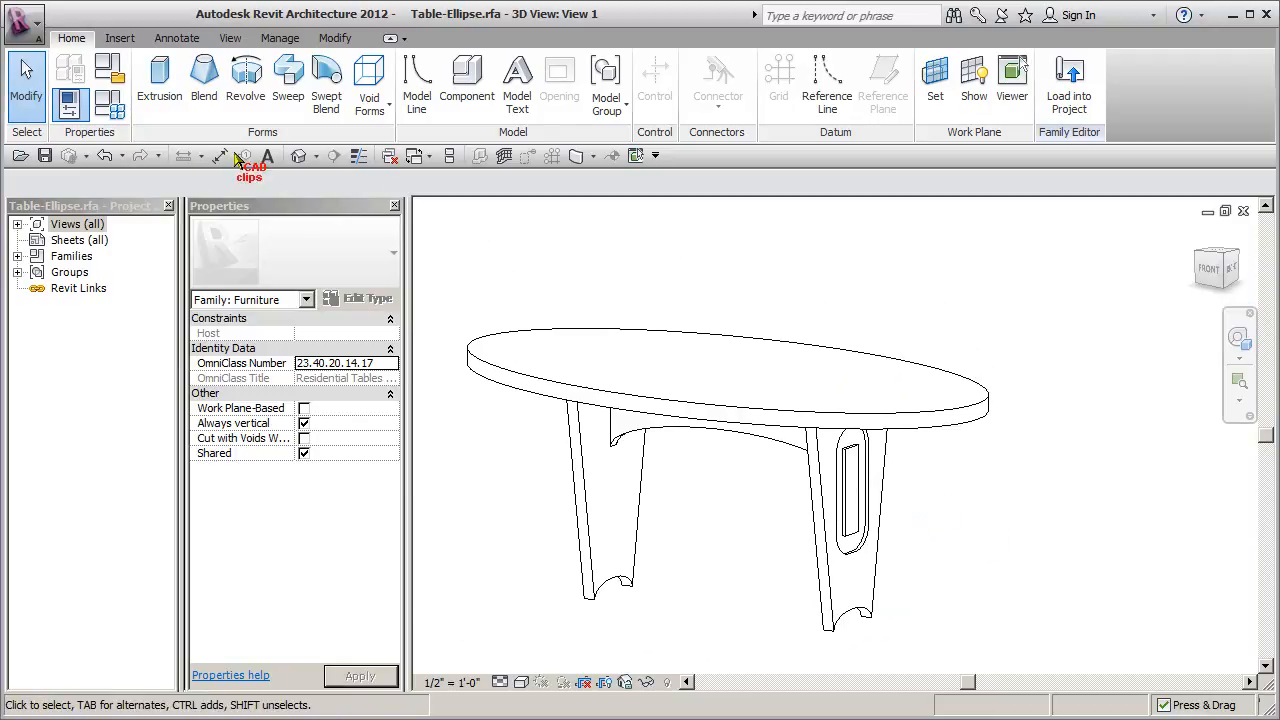
# Step: Save the family as DG-Table-Ellipse.rfa in the Furniture folder and load it into the project
pyautogui.click(44, 157)
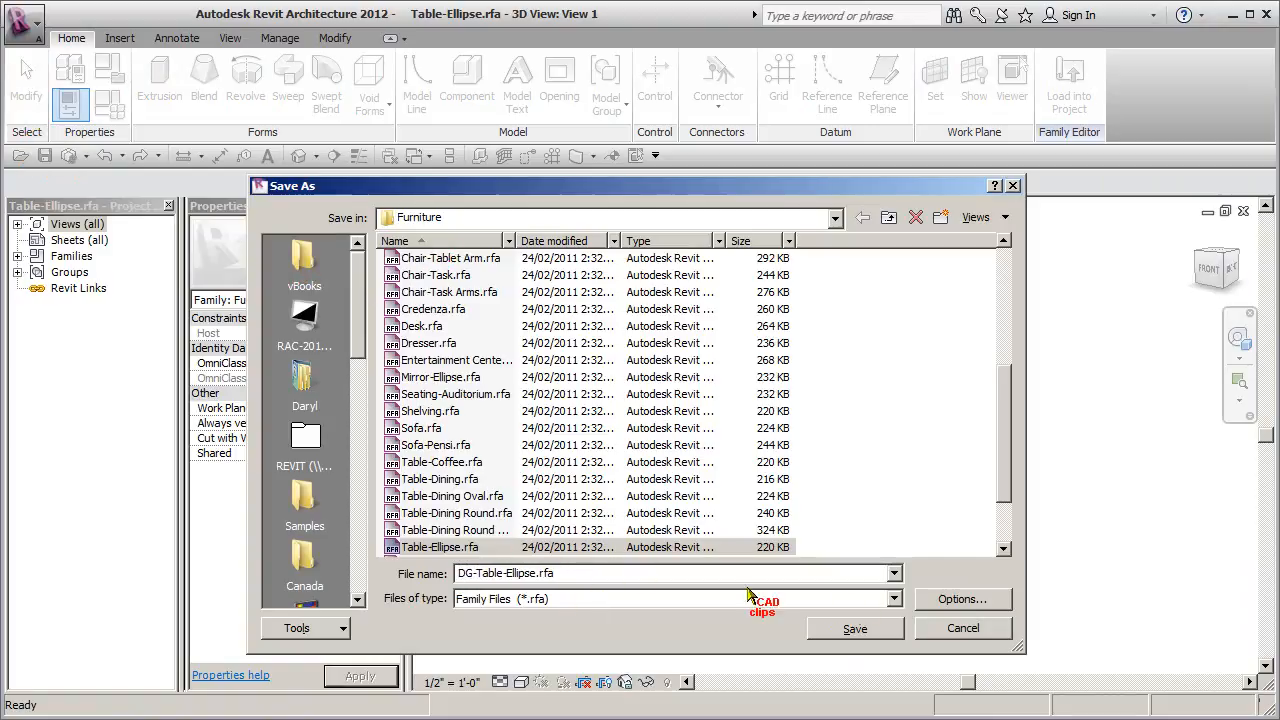
pyautogui.click(876, 630)
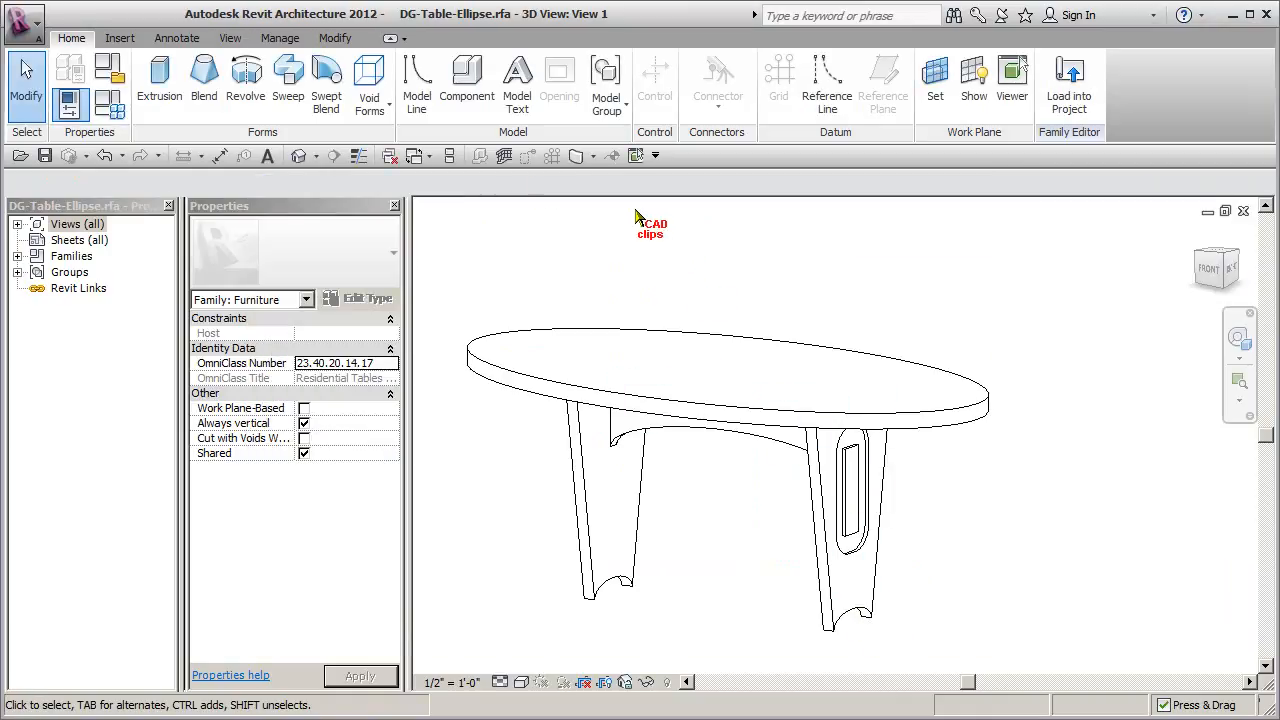
pyautogui.click(1066, 88)
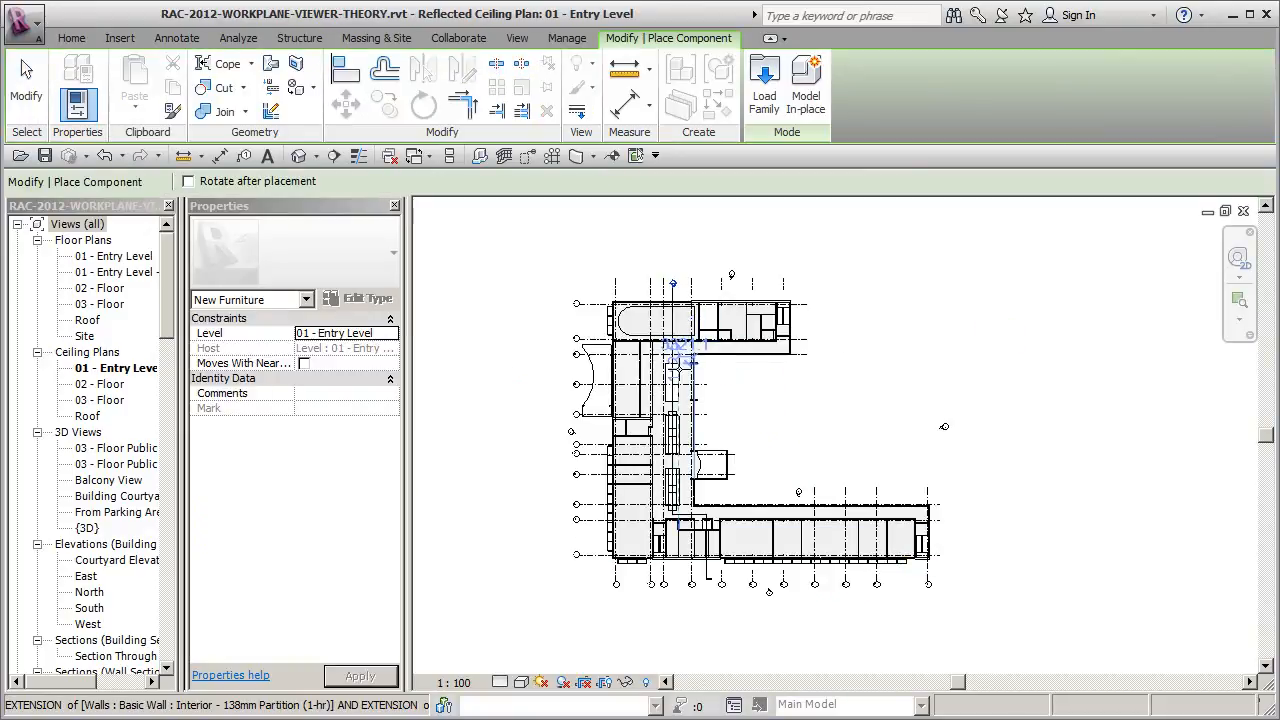
# Step: Open the 01 - Entry Level - Furniture Layout floor plan and change the elliptical table's type to DG-Table-Ellipse 72" x 36"
pyautogui.scroll(5, 680, 330)
pyautogui.scroll(-3, 690, 420)
pyautogui.doubleClick(137, 272)
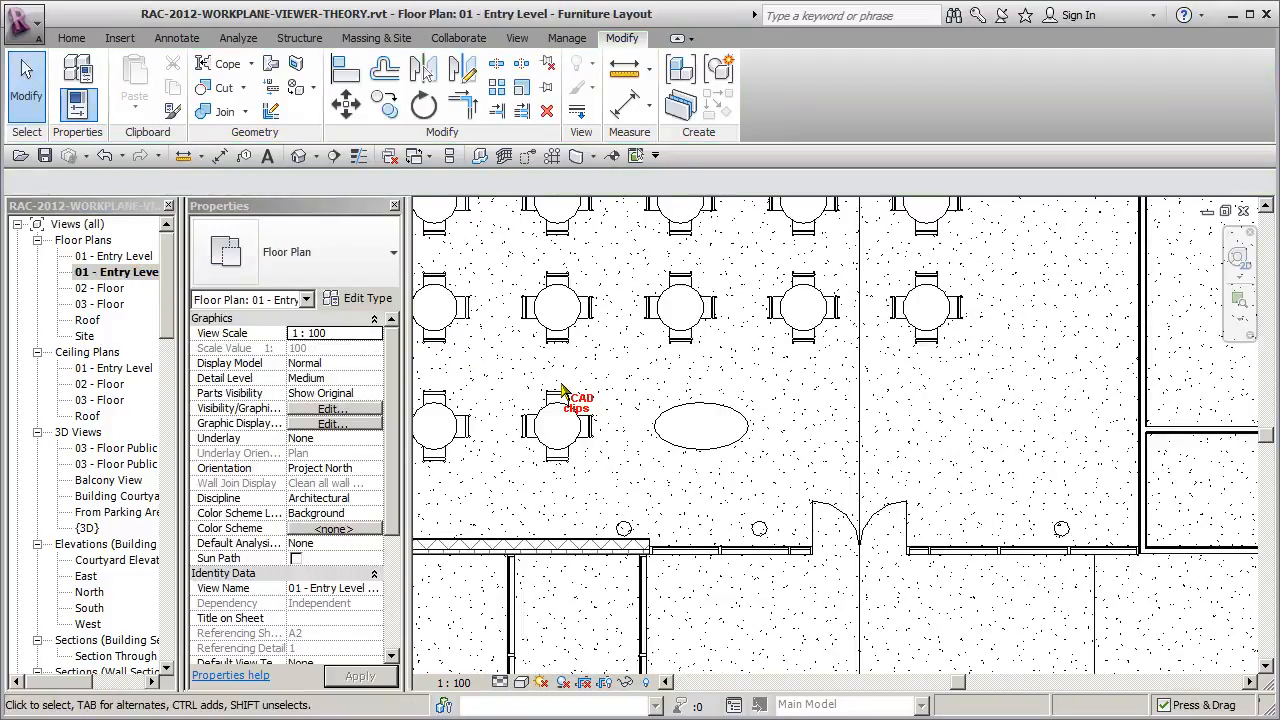
pyautogui.click(690, 432)
pyautogui.click(352, 262)
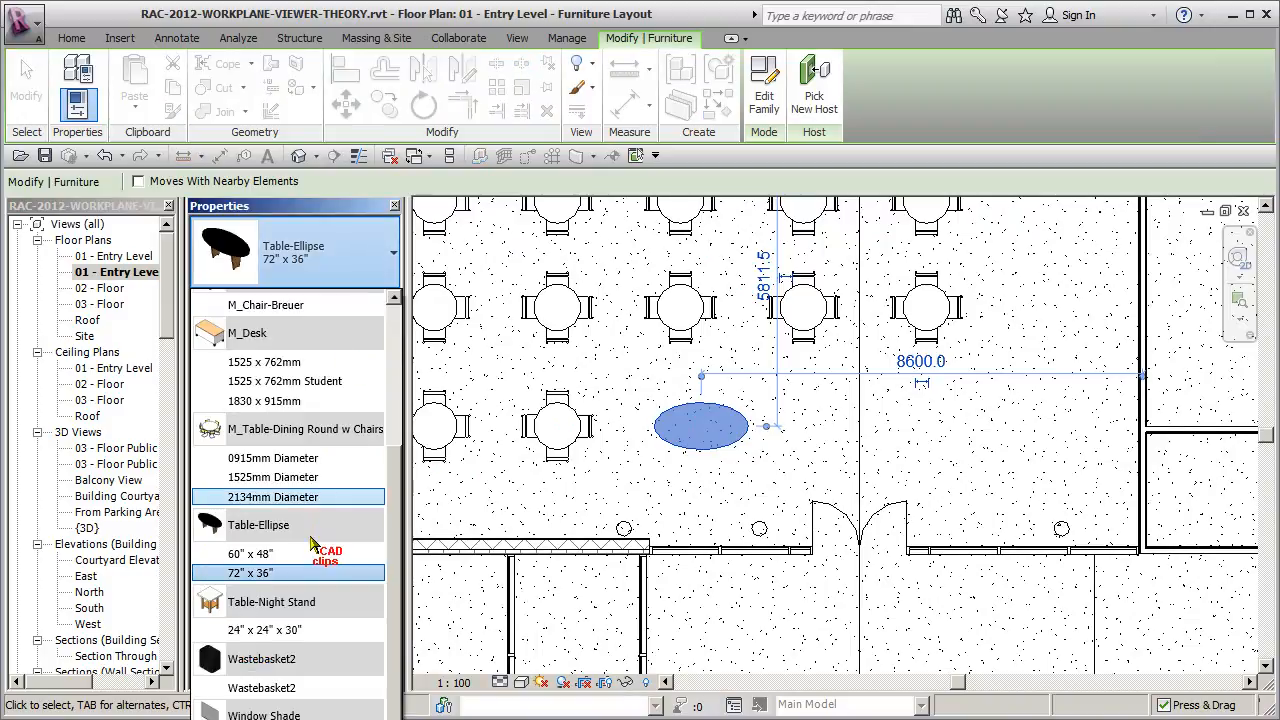
pyautogui.moveTo(397, 469); pyautogui.dragTo(397, 370)
pyautogui.click(255, 405)
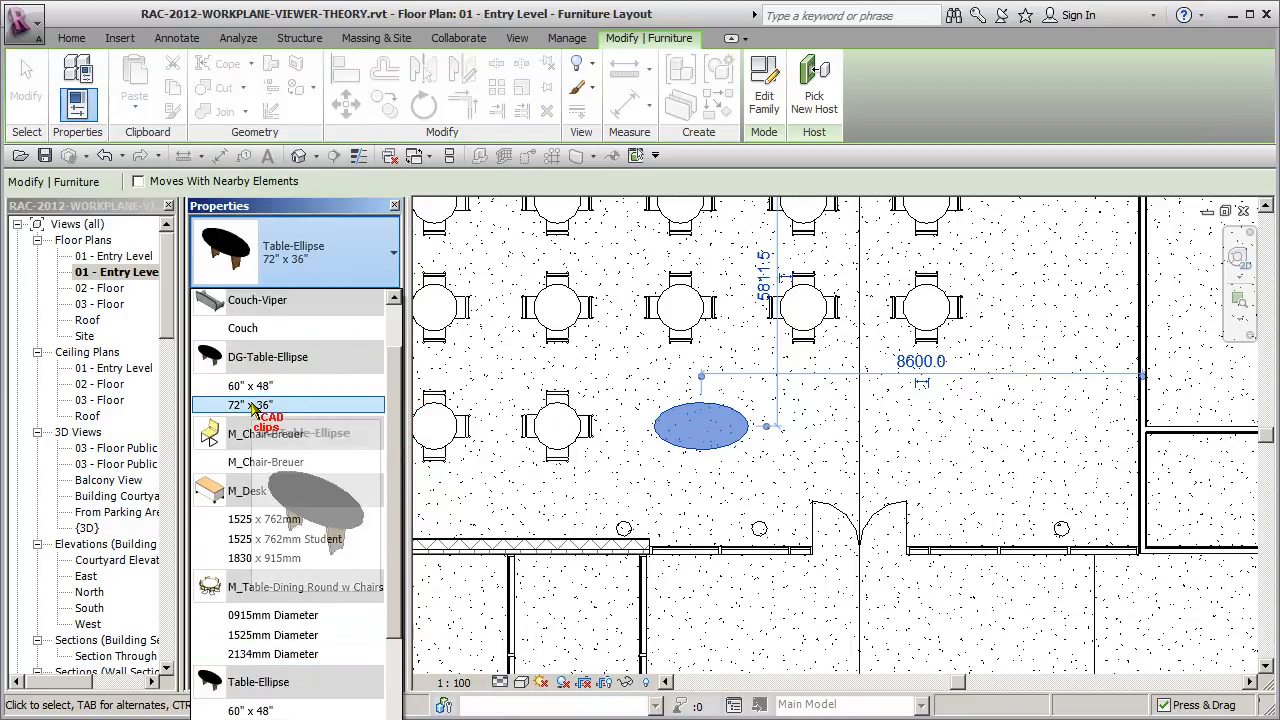
pyautogui.click(763, 463)
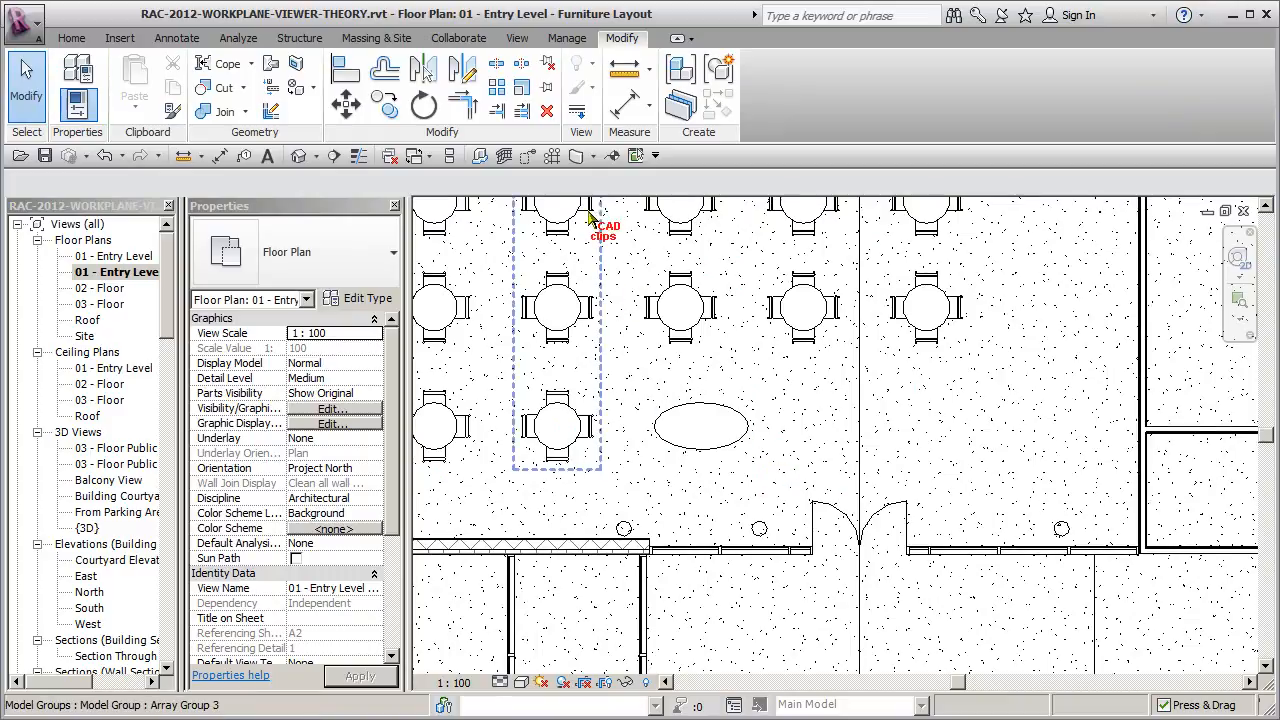
# Step: Open the Workplane Viewer on the entry level, select the elliptical table and examine it up close in 3D
pyautogui.click(636, 155)
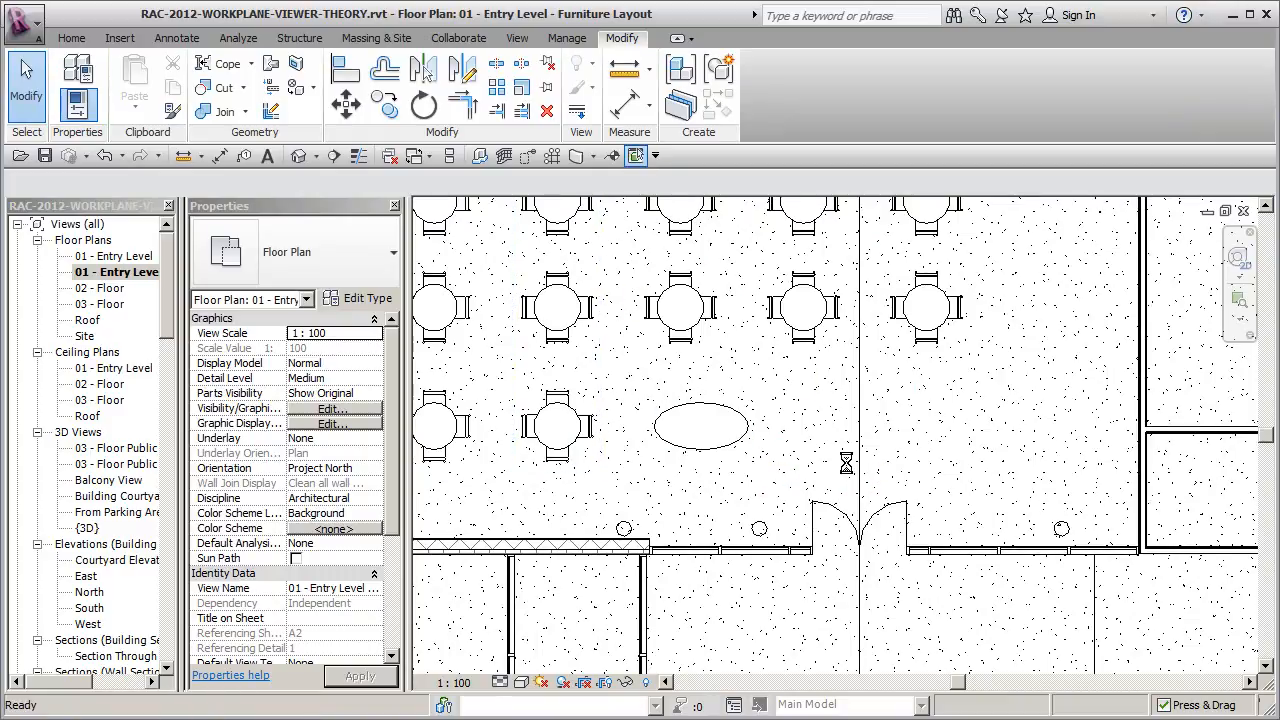
pyautogui.click(843, 496)
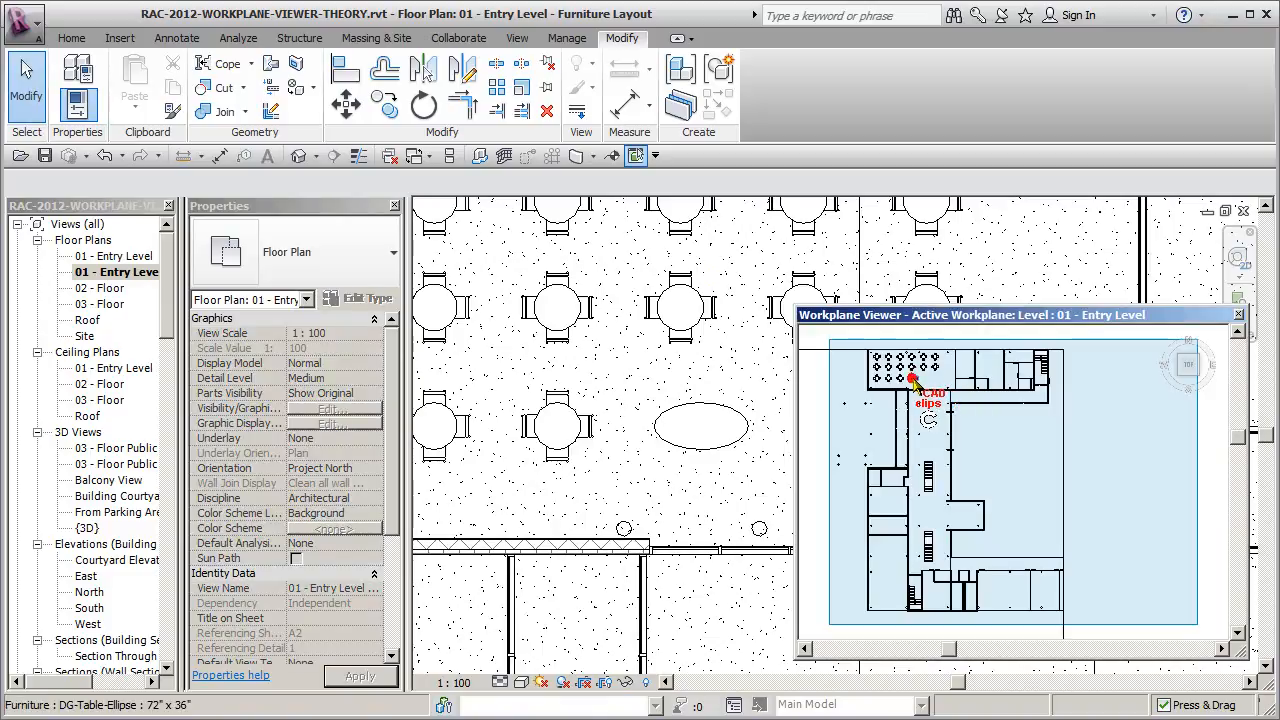
pyautogui.click(923, 393)
pyautogui.keyDown('shift'); pyautogui.moveTo(975, 481); pyautogui.dragTo(918, 412, button='middle'); pyautogui.keyUp('shift')
pyautogui.scroll(3, 915, 377)
pyautogui.scroll(4, 915, 377)
pyautogui.moveTo(931, 477); pyautogui.dragTo(962, 622, button='middle')
pyautogui.keyDown('shift'); pyautogui.moveTo(962, 622); pyautogui.dragTo(964, 520, button='middle'); pyautogui.keyUp('shift')
pyautogui.scroll(6, 965, 520)
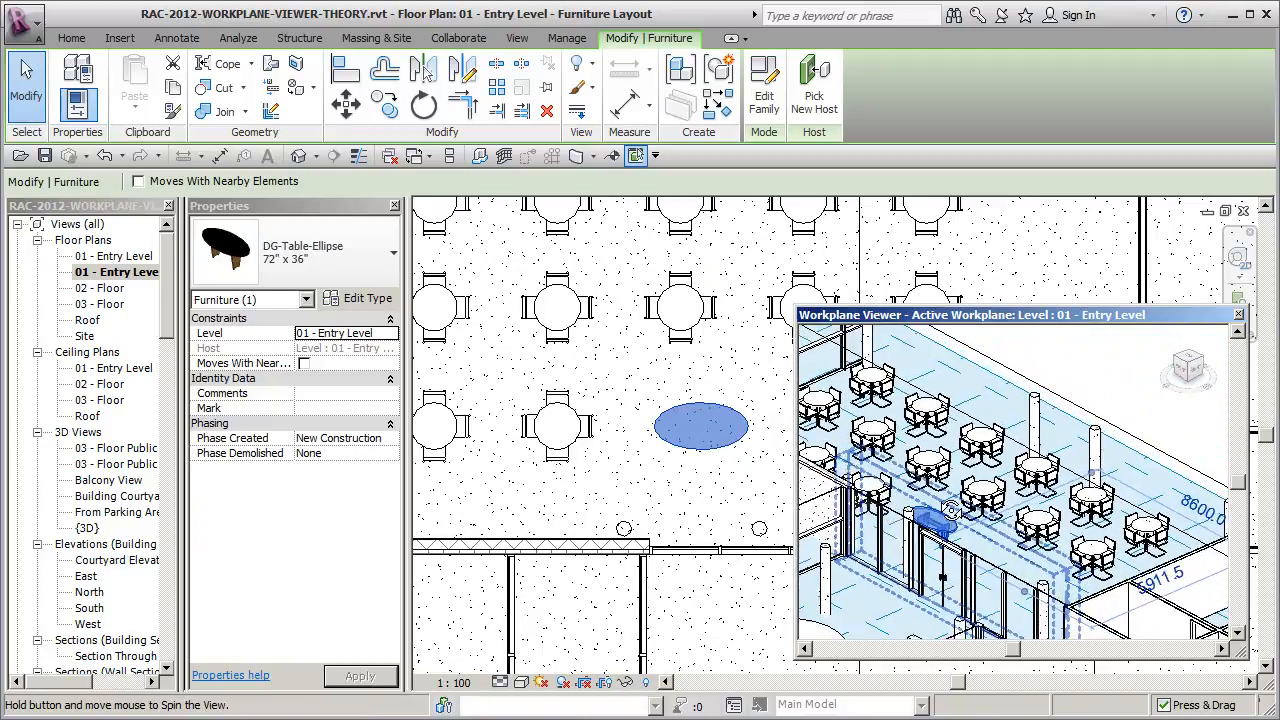
pyautogui.scroll(5, 1000, 590)
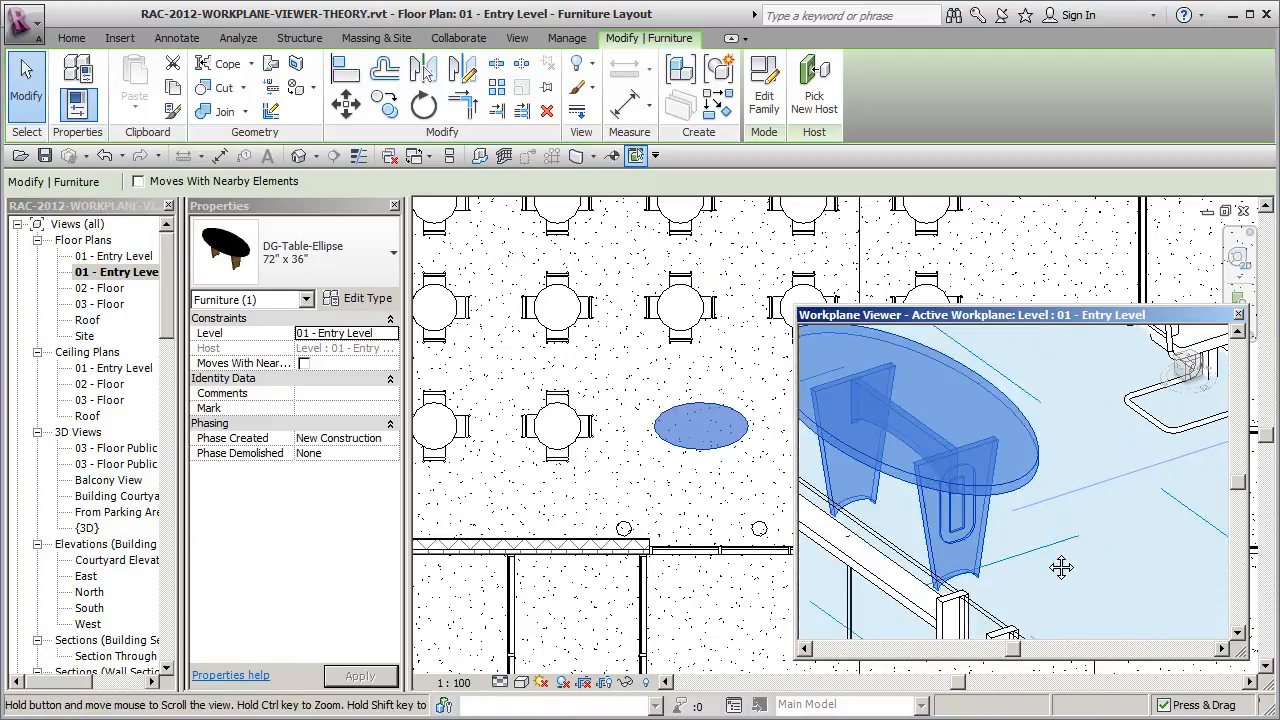
# Step: Examine the recess in the elliptical table's leg from other angles, with the table selected and unselected
pyautogui.click(1064, 557)
pyautogui.keyDown('shift'); pyautogui.moveTo(1080, 572); pyautogui.dragTo(906, 509, button='middle'); pyautogui.keyUp('shift')
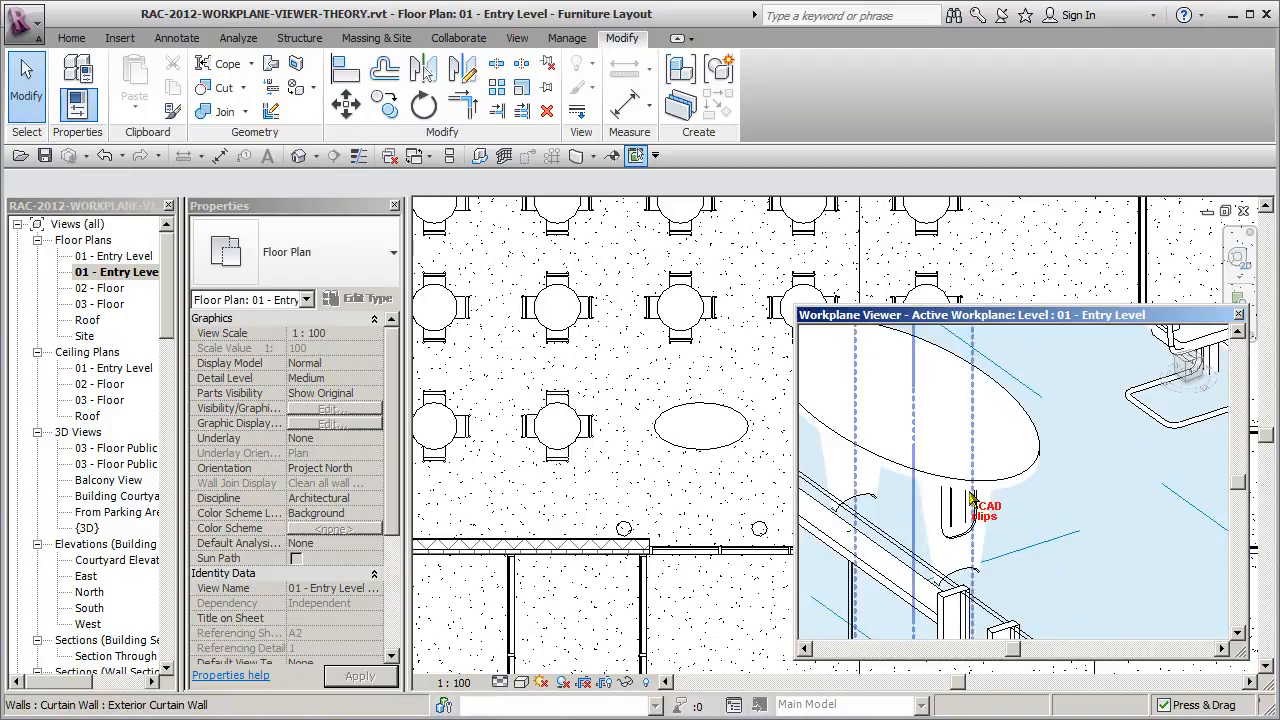
pyautogui.click(998, 506)
pyautogui.keyDown('shift'); pyautogui.moveTo(1054, 534); pyautogui.dragTo(1105, 563, button='middle'); pyautogui.keyUp('shift')
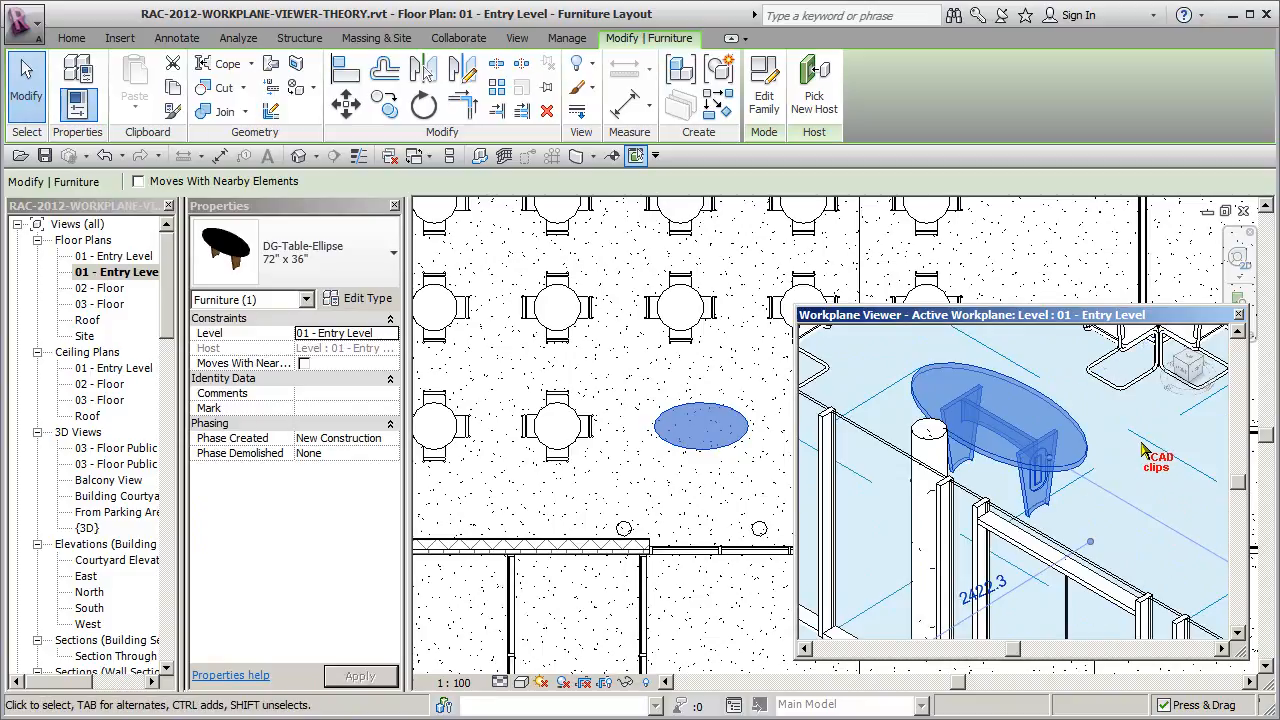
pyautogui.press('Escape')
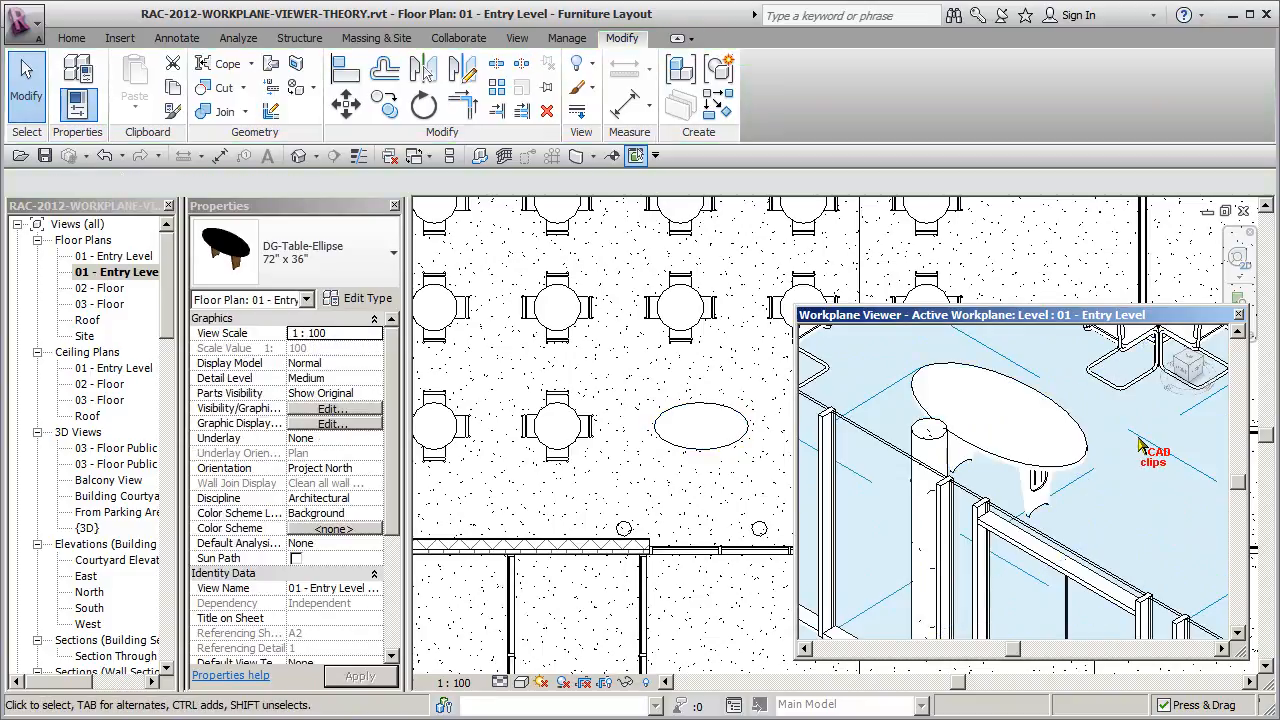